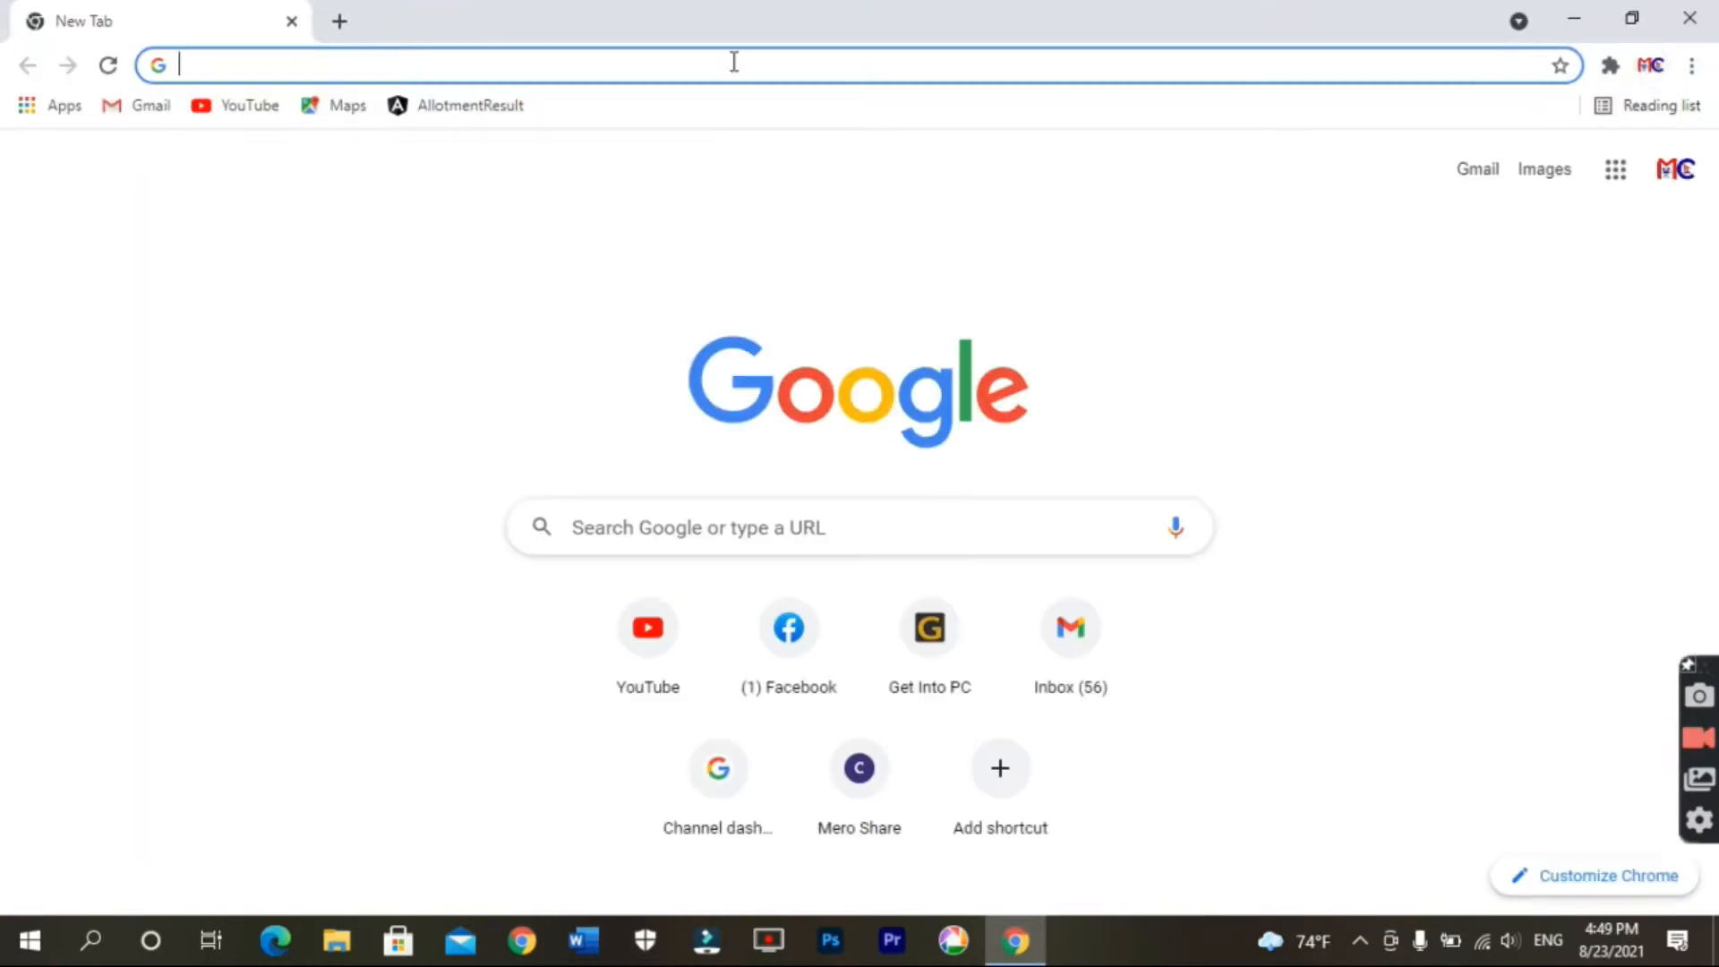
Step: Open nepsealpha.com and go to its Free Portfolio Tracker
{"action": "left_click", "coordinate": [734, 61]}
{"action": "type", "text": "ne"}
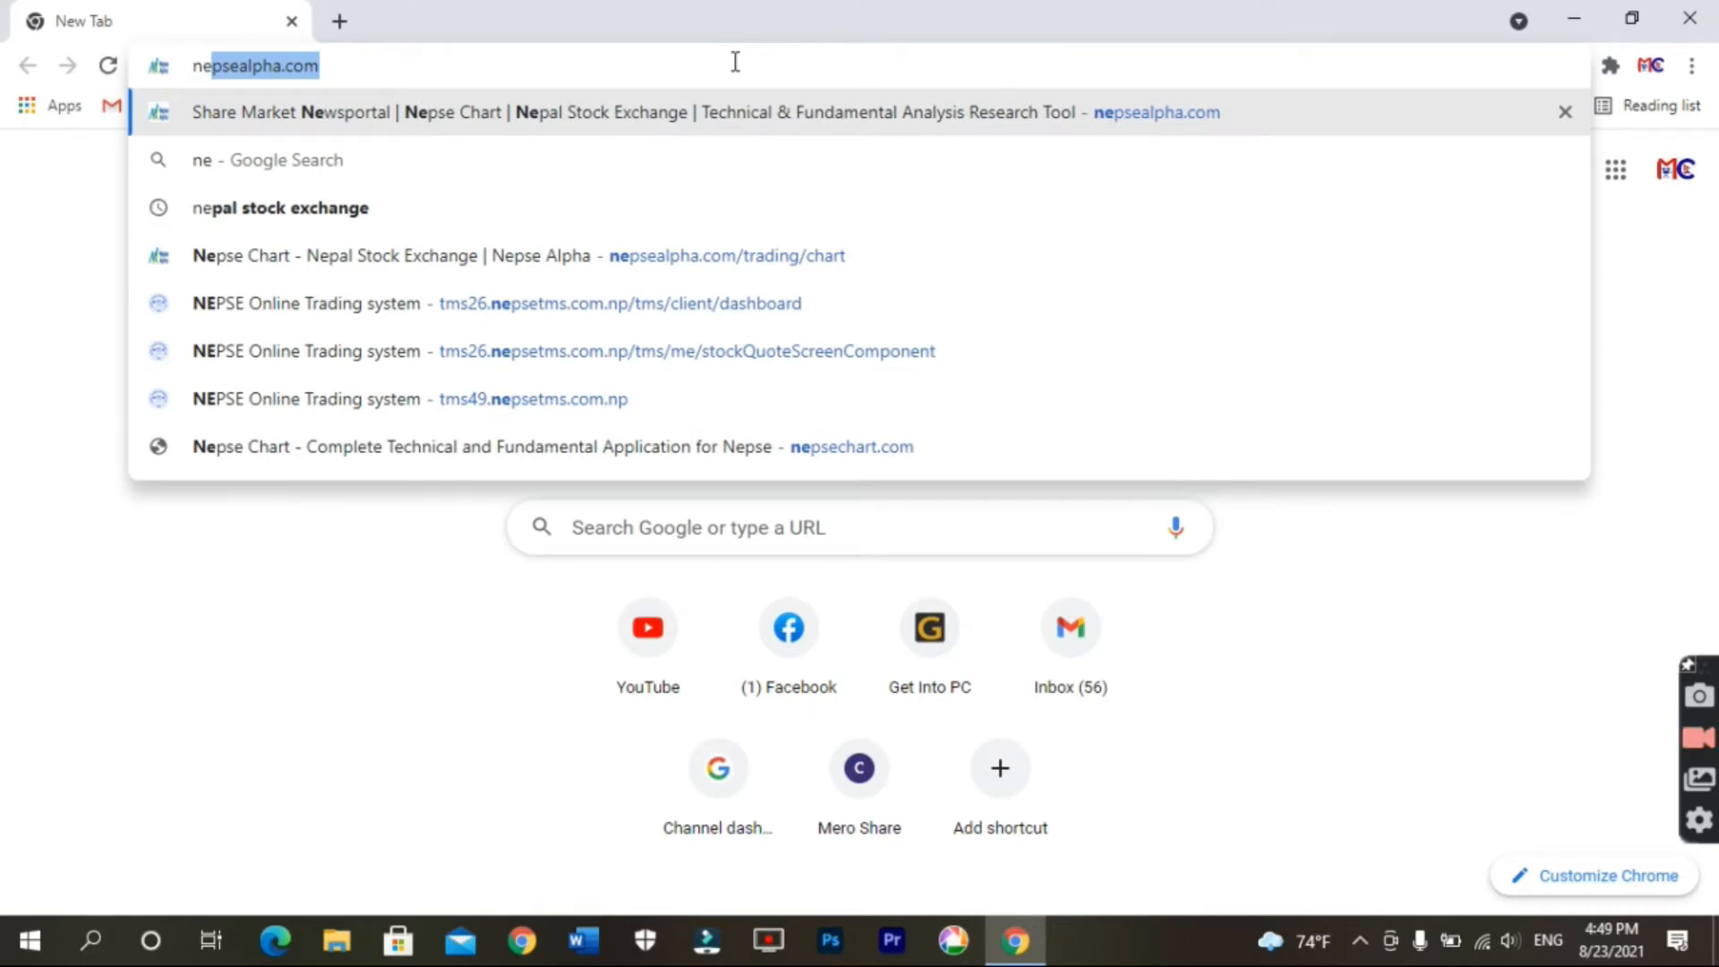
{"action": "key", "text": "Return"}
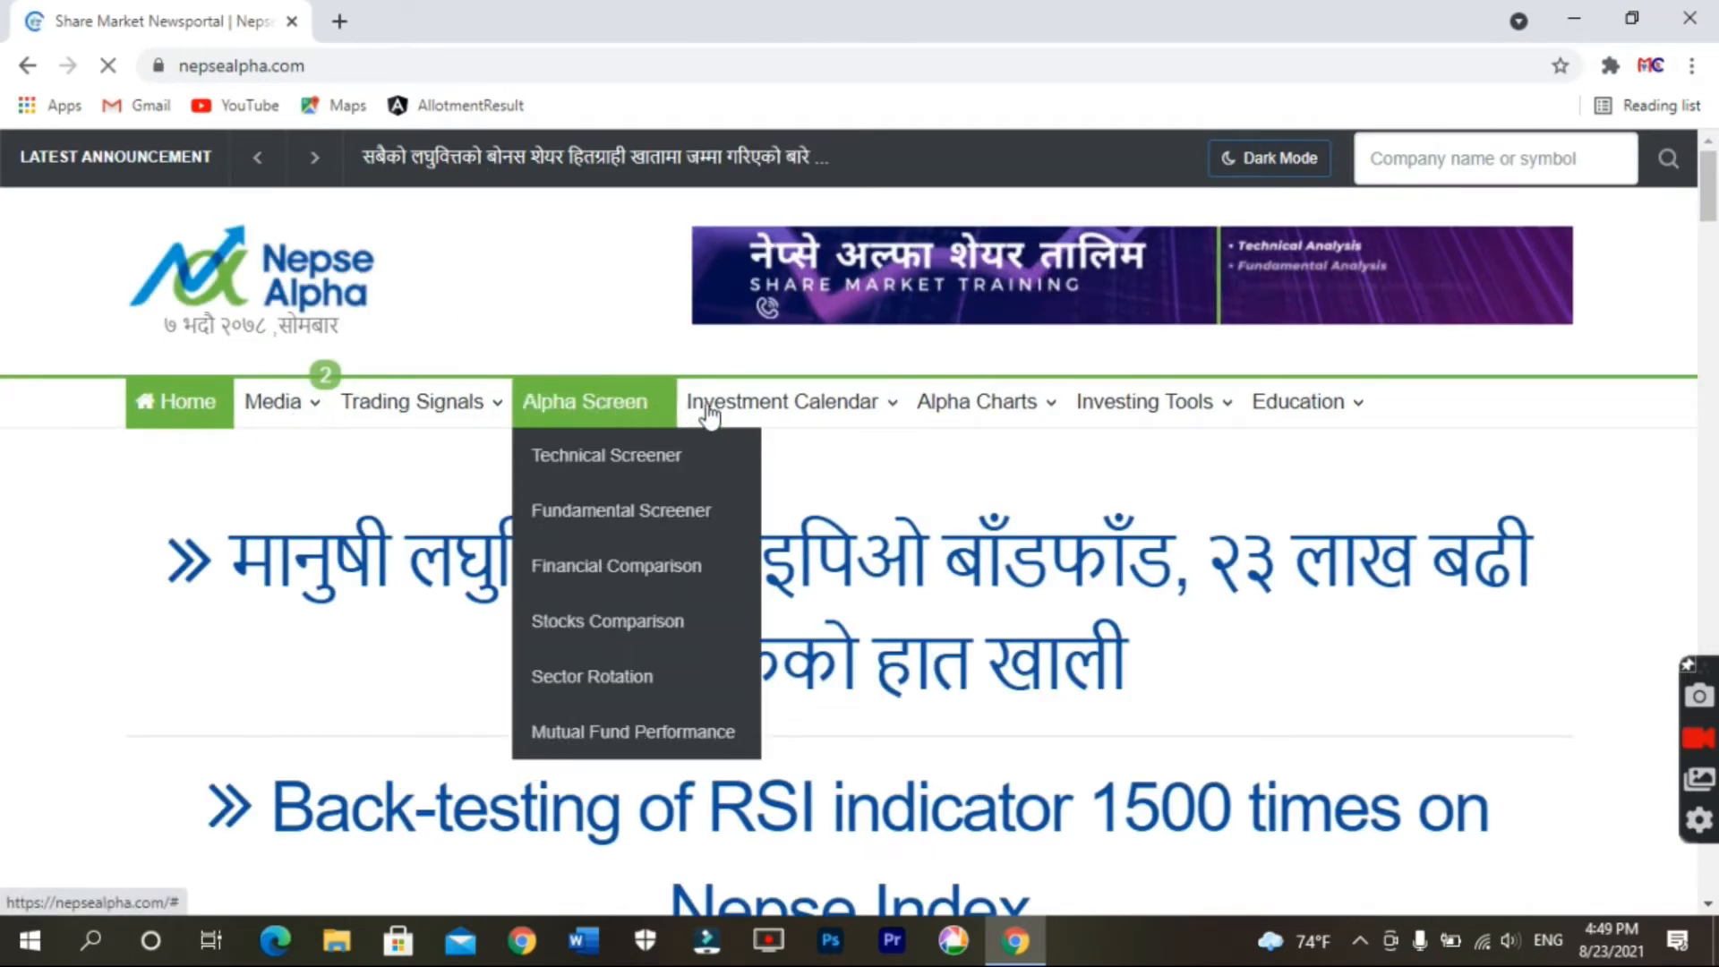
{"action": "mouse_move", "coordinate": [1112, 413]}
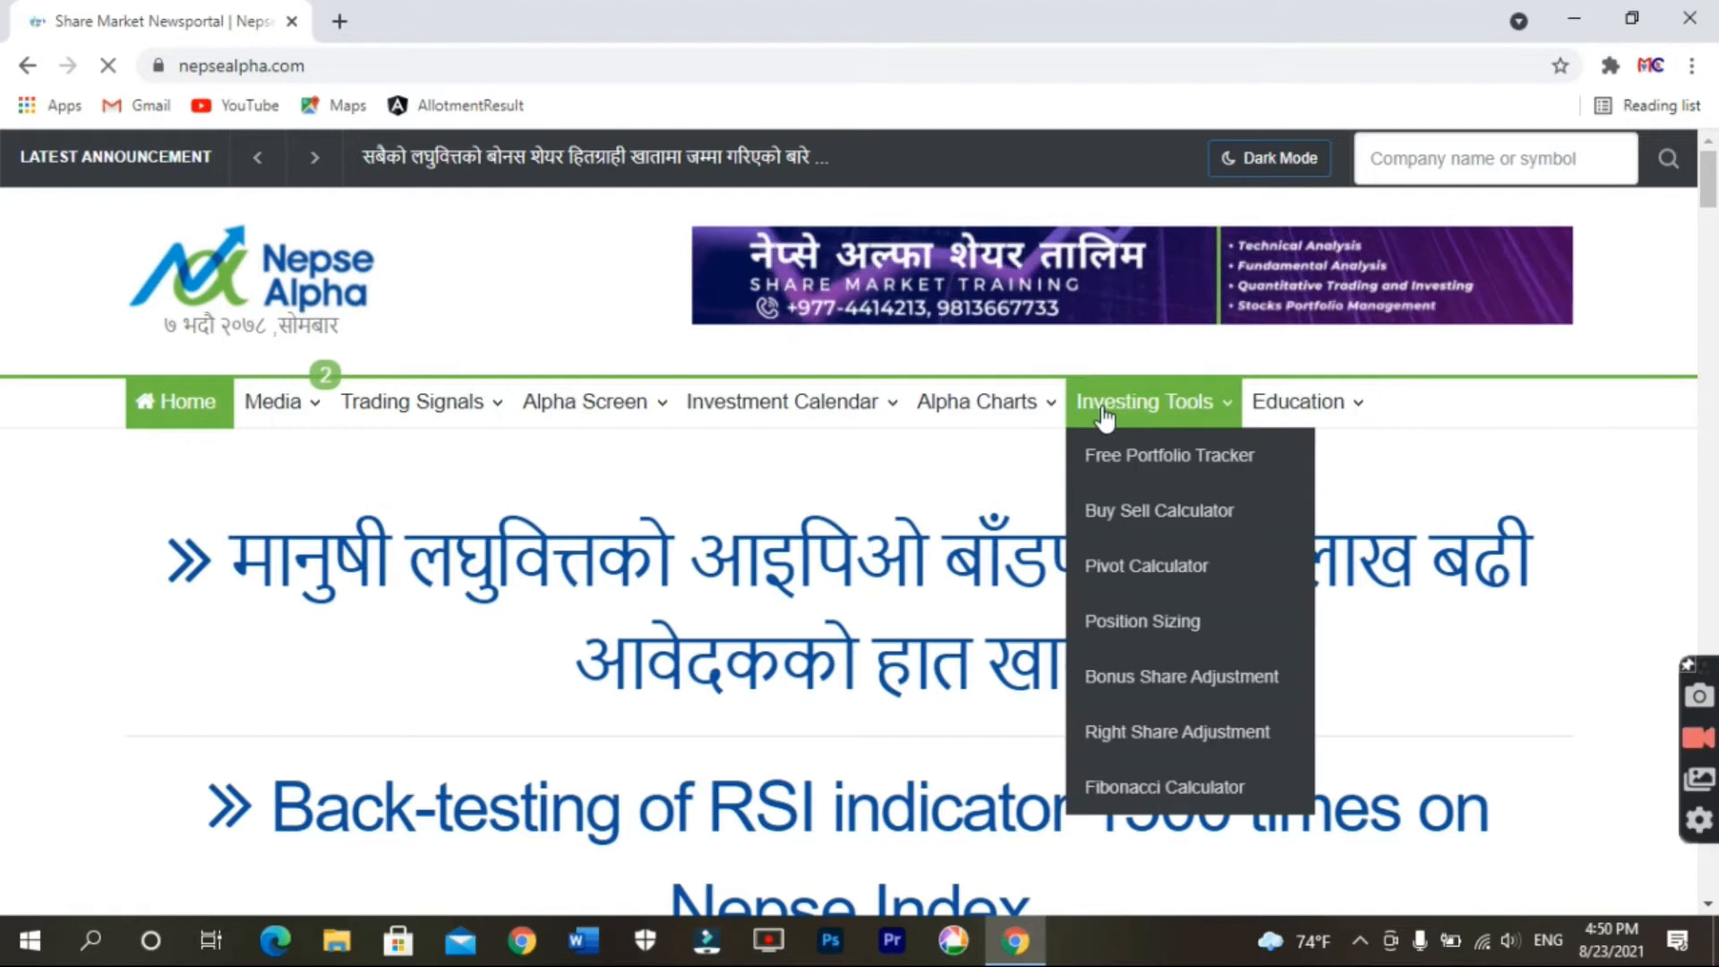
{"action": "left_click", "coordinate": [1184, 459]}
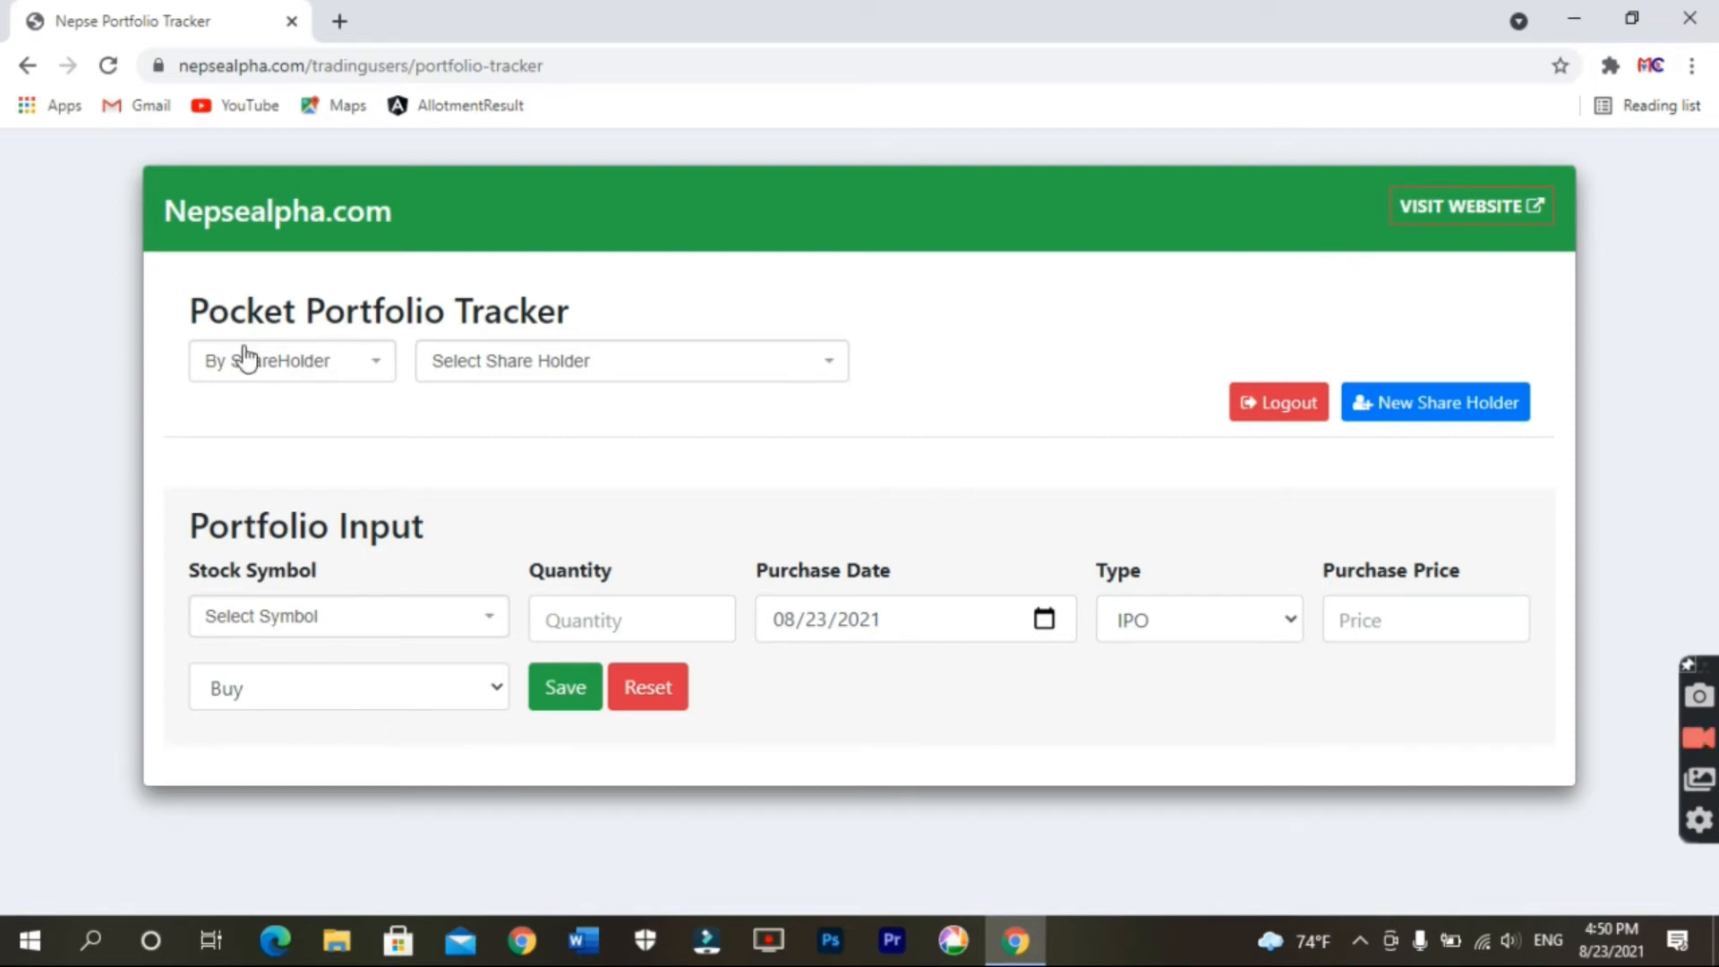
Step: Choose By ShareHolder as the portfolio view and check which share holders can be selected
{"action": "left_click", "coordinate": [338, 355]}
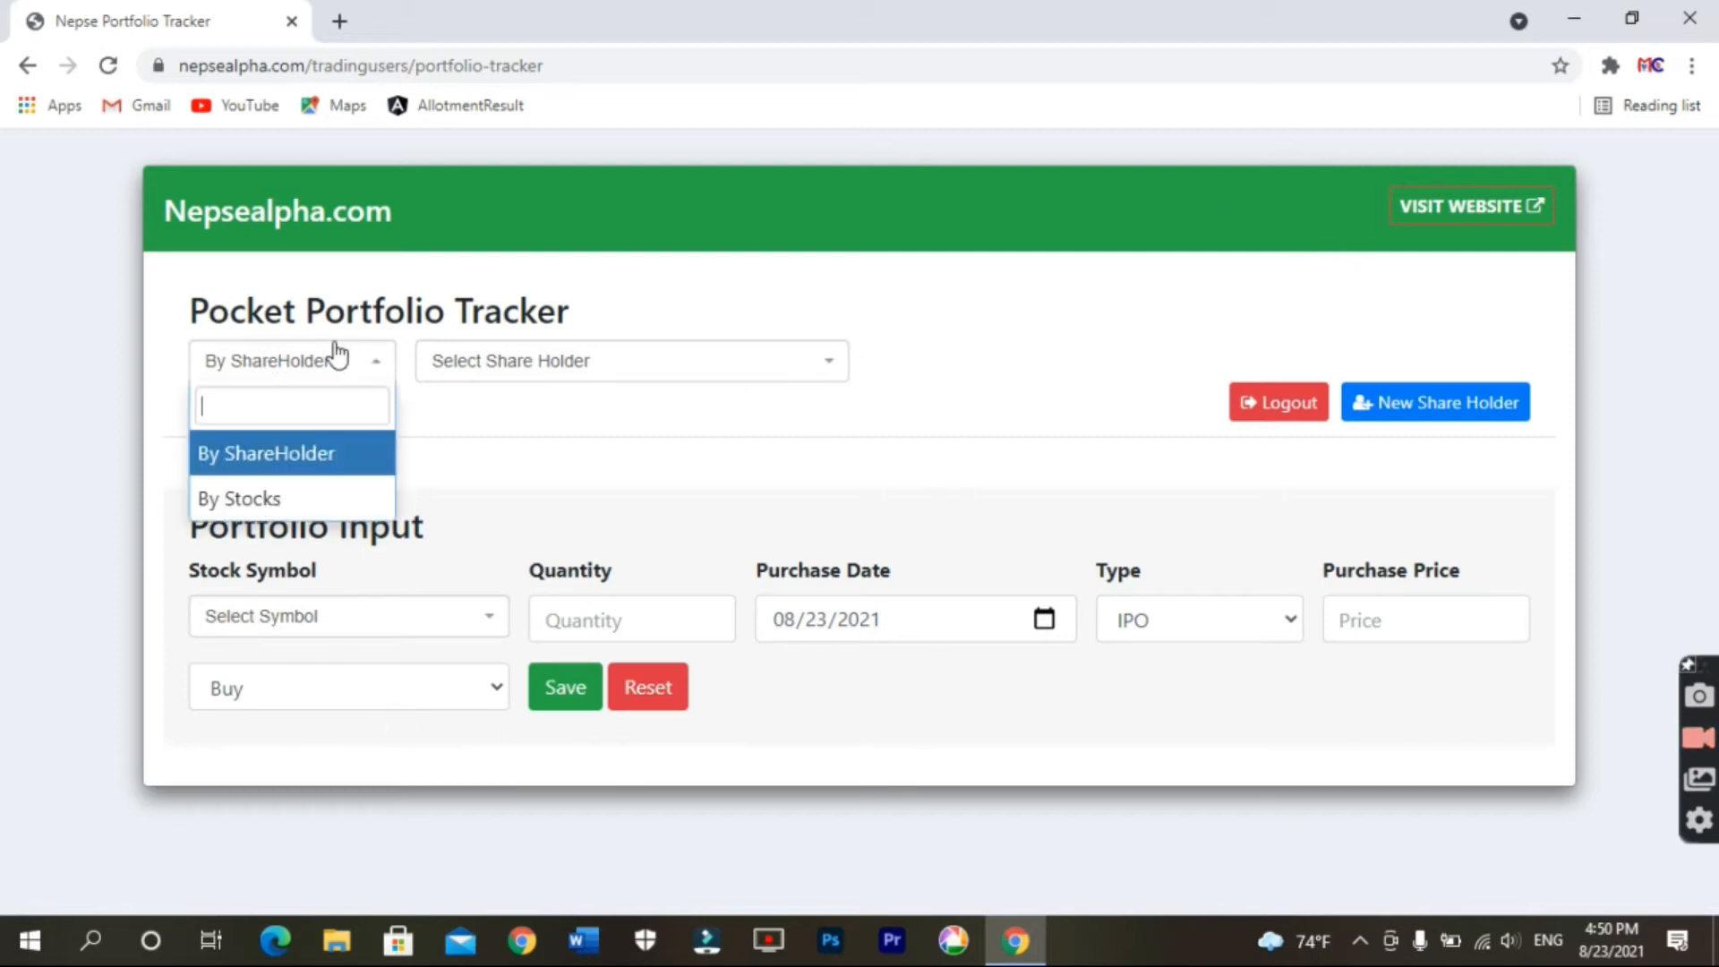
{"action": "left_click", "coordinate": [285, 466]}
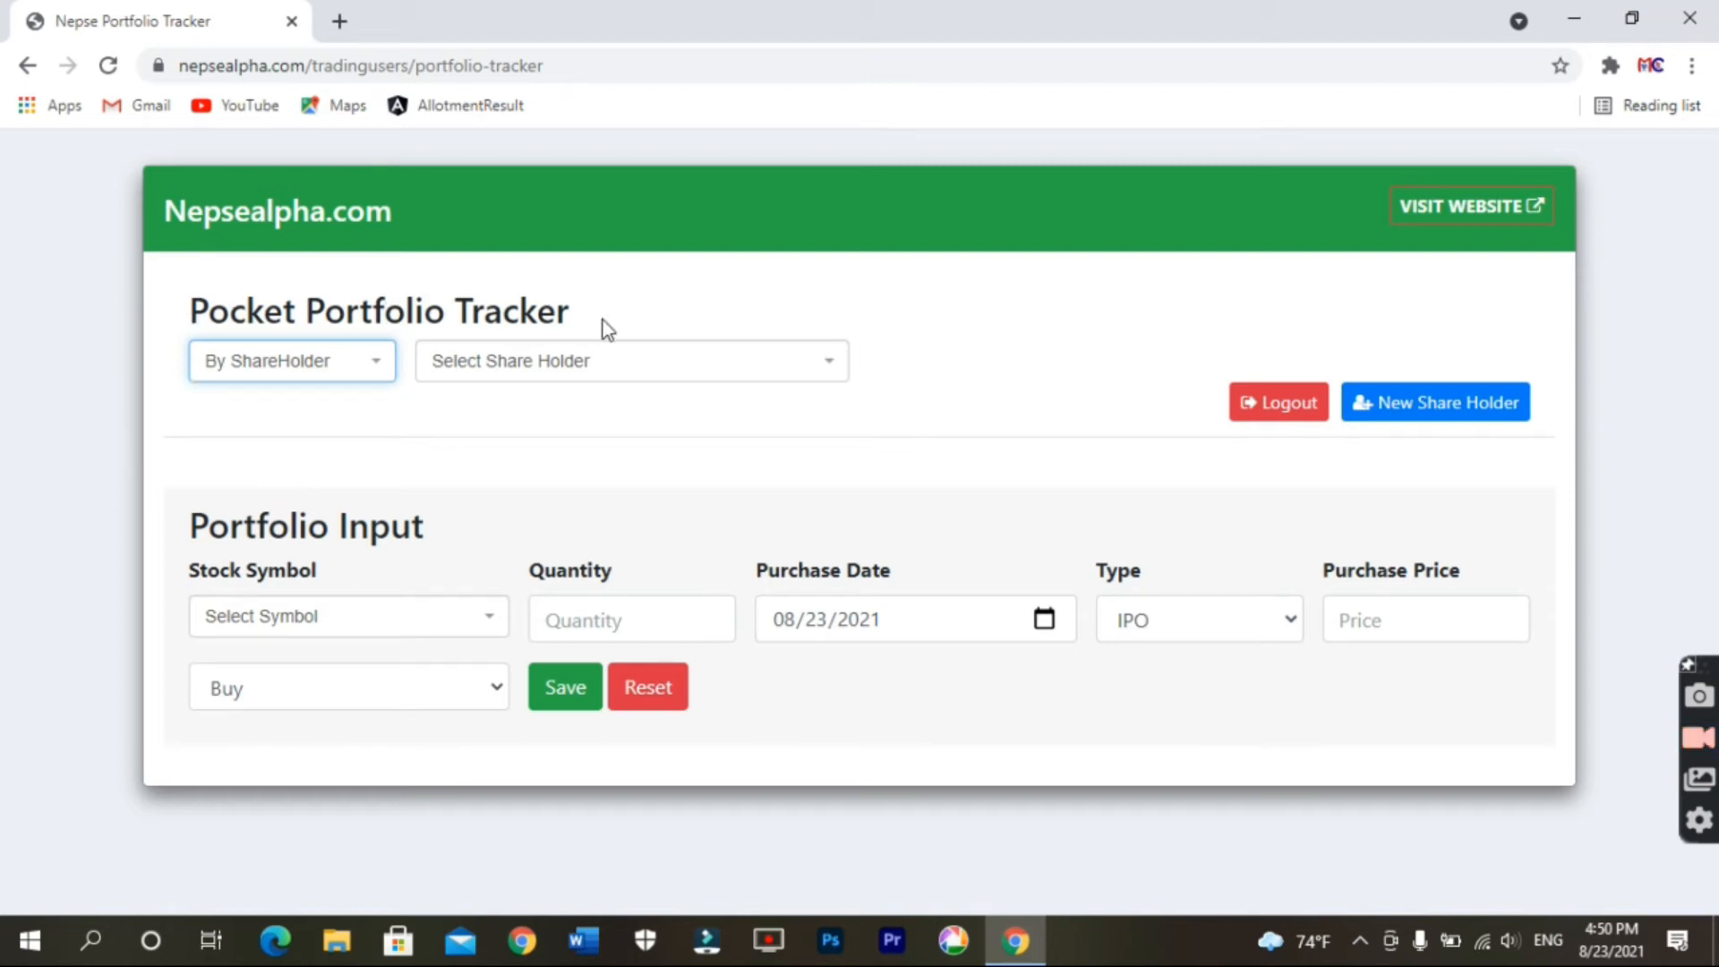
{"action": "left_click", "coordinate": [604, 370]}
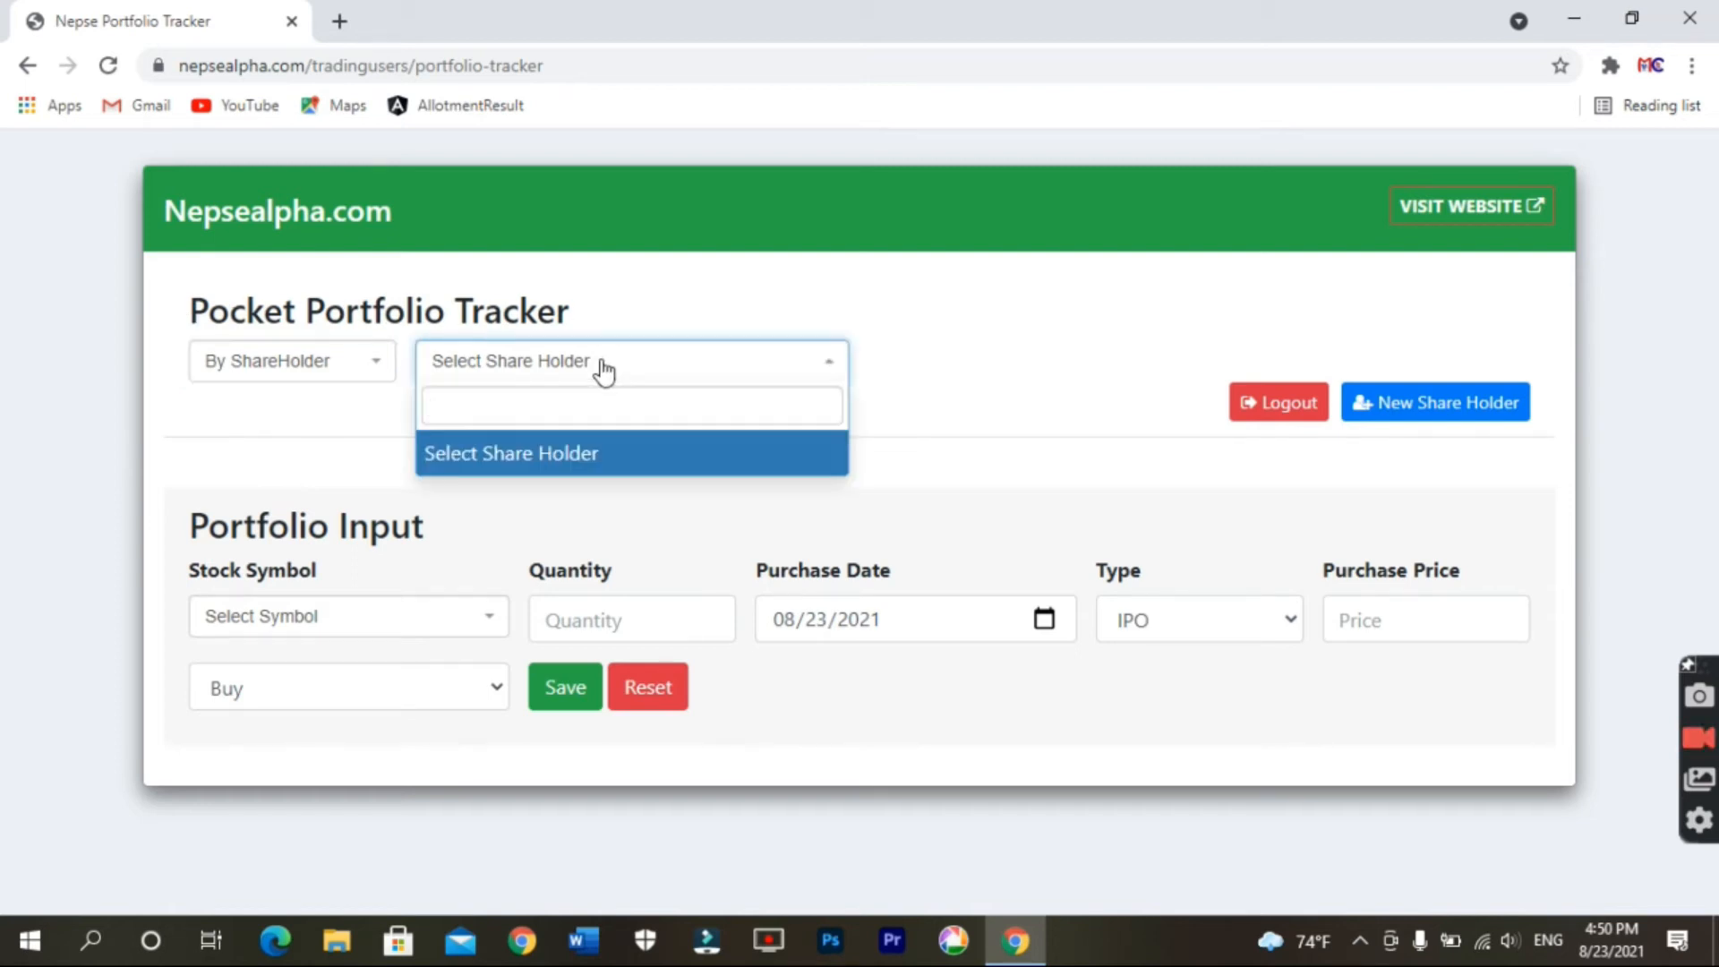
{"action": "left_click", "coordinate": [776, 281]}
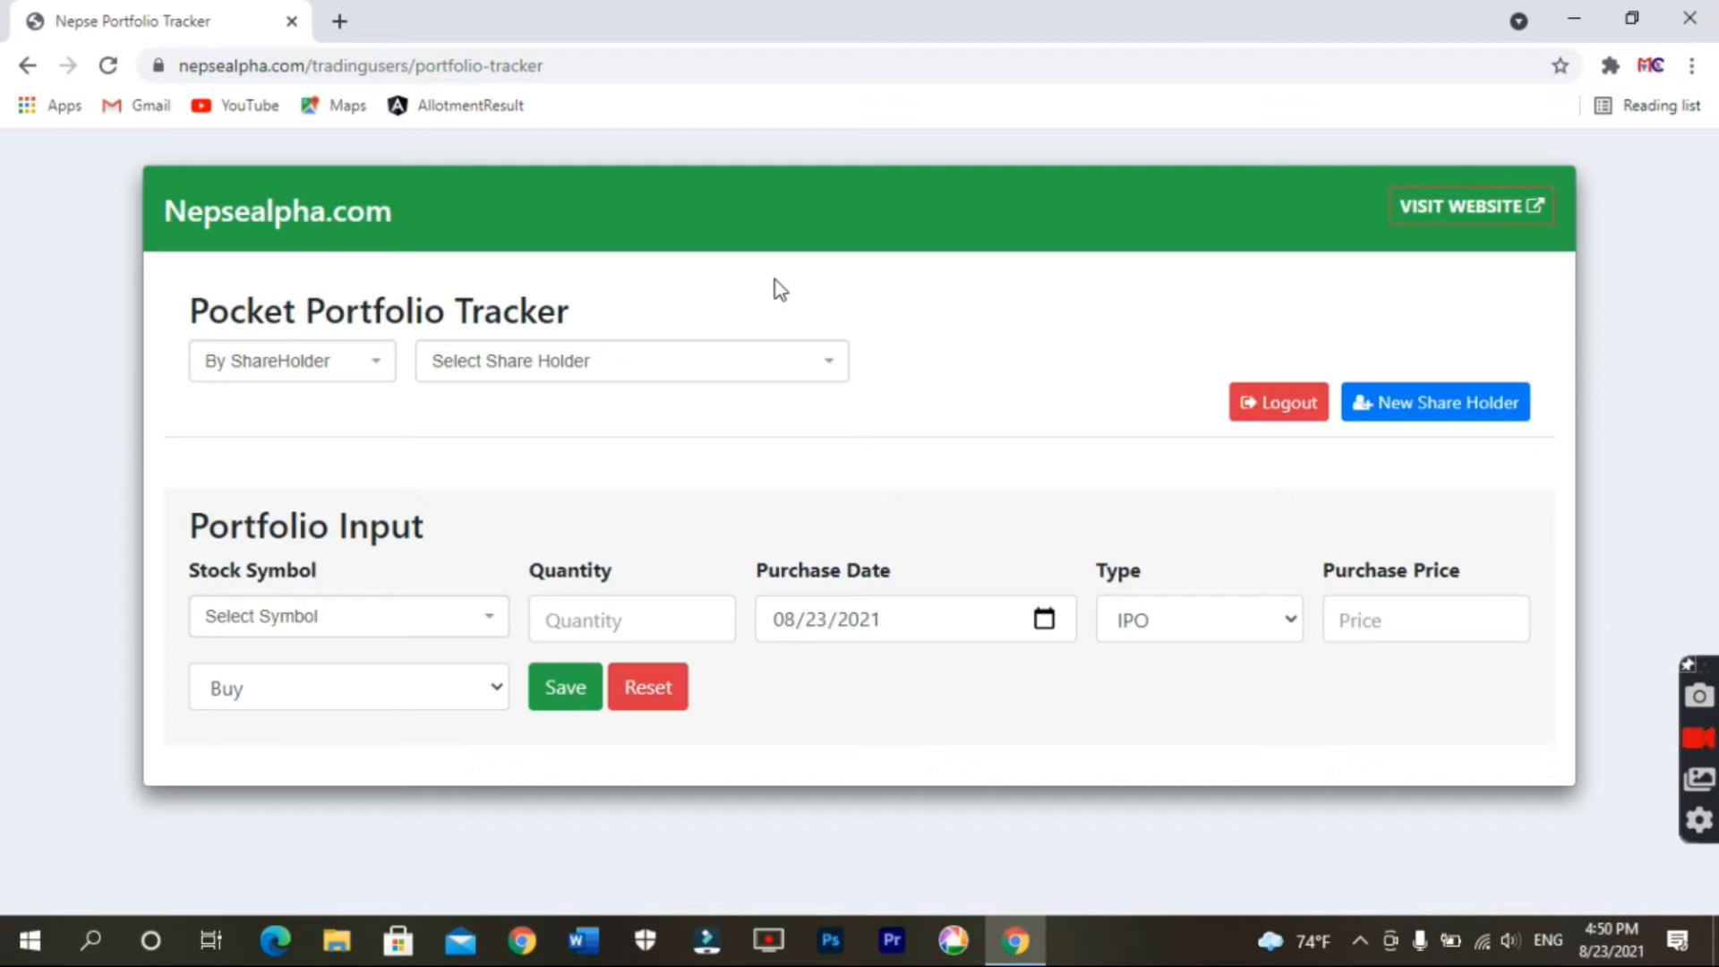
{"action": "left_click", "coordinate": [633, 372]}
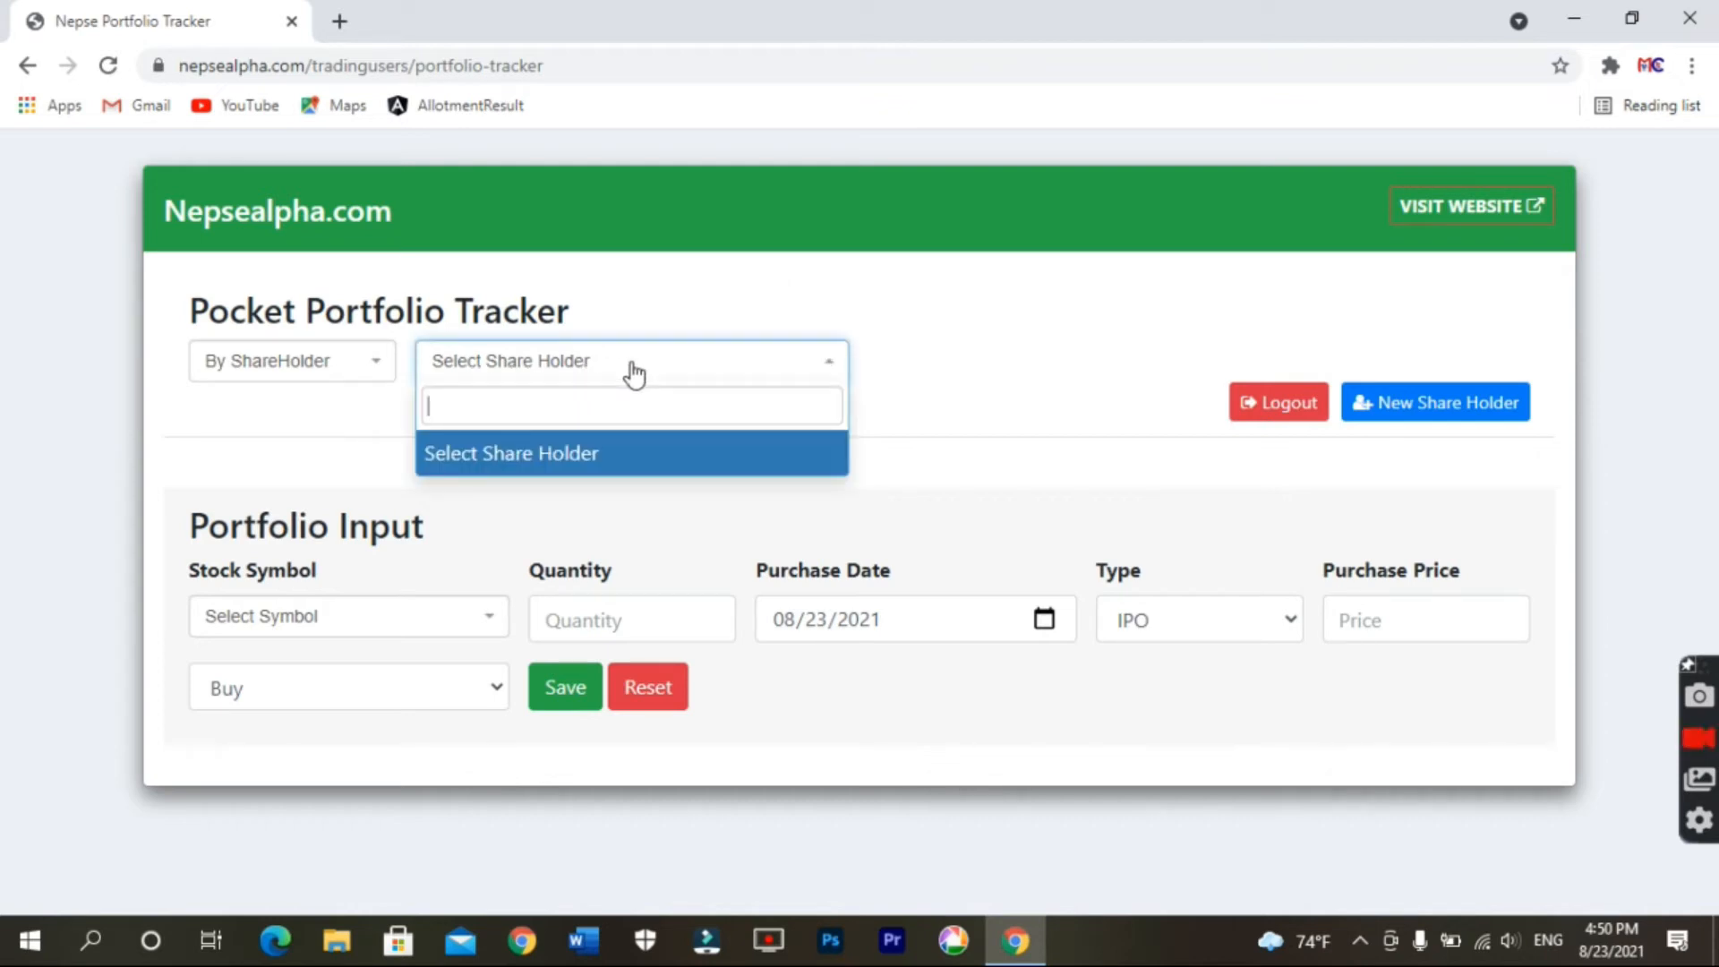
{"action": "left_click", "coordinate": [824, 255]}
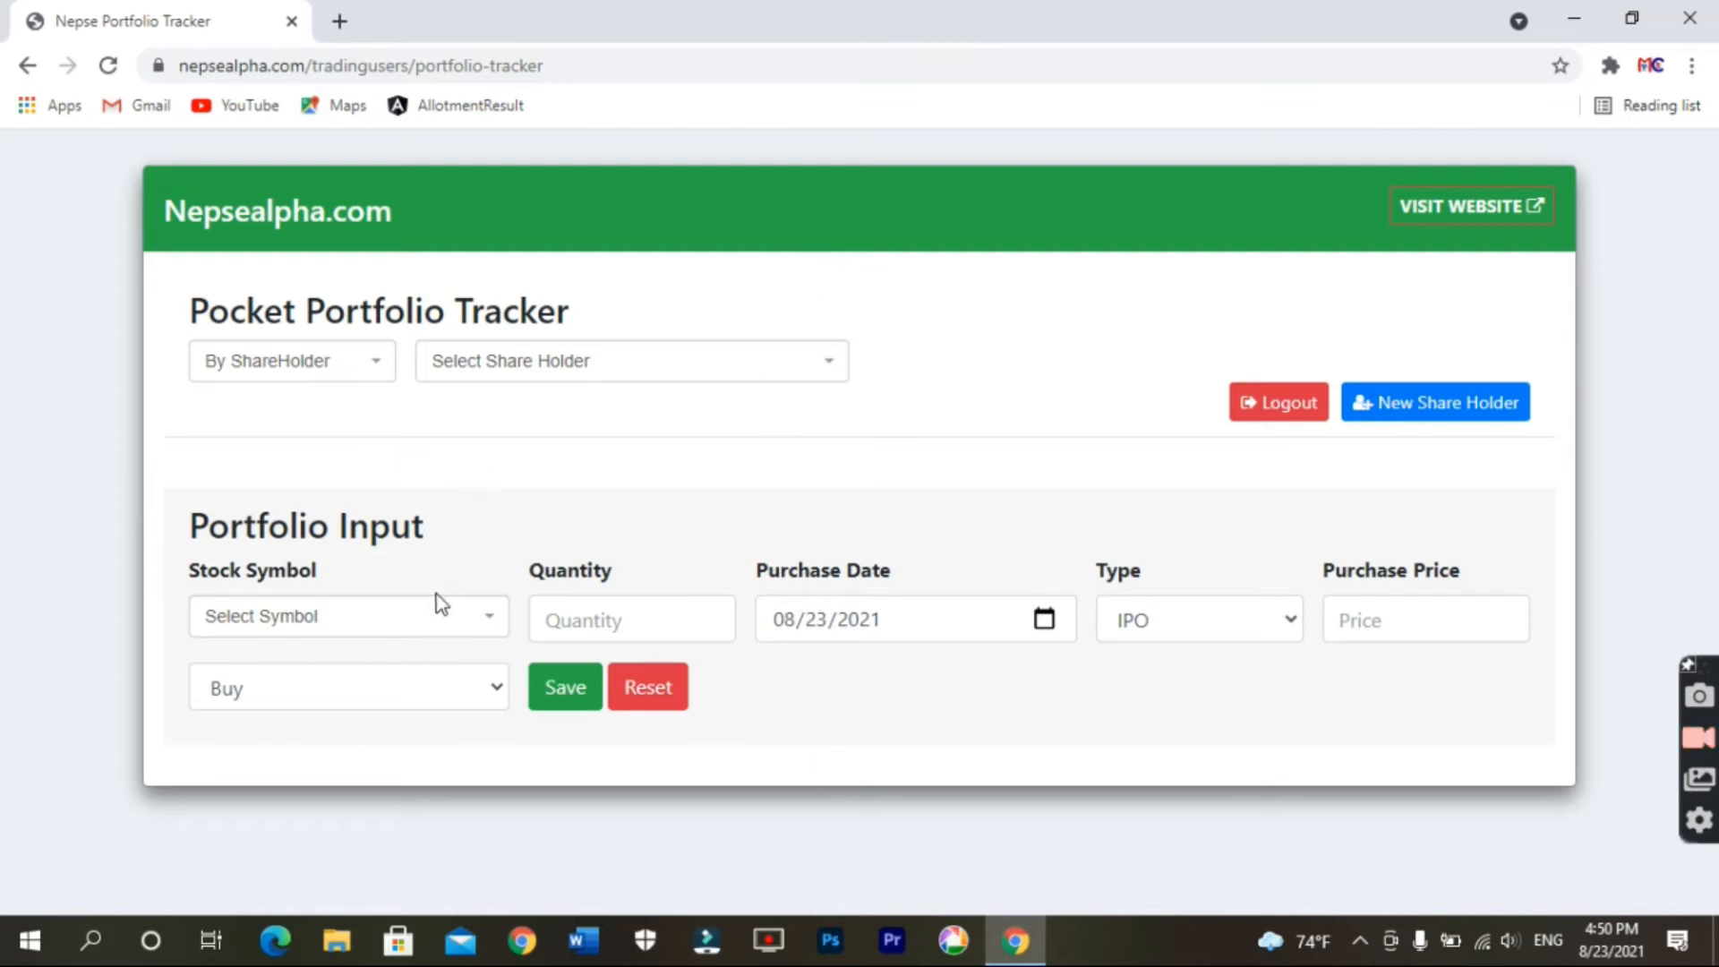
Step: Select the stock CGH (Chandragiri Hills Limited) in the portfolio input and set its quantity to 10
{"action": "left_click", "coordinate": [486, 621]}
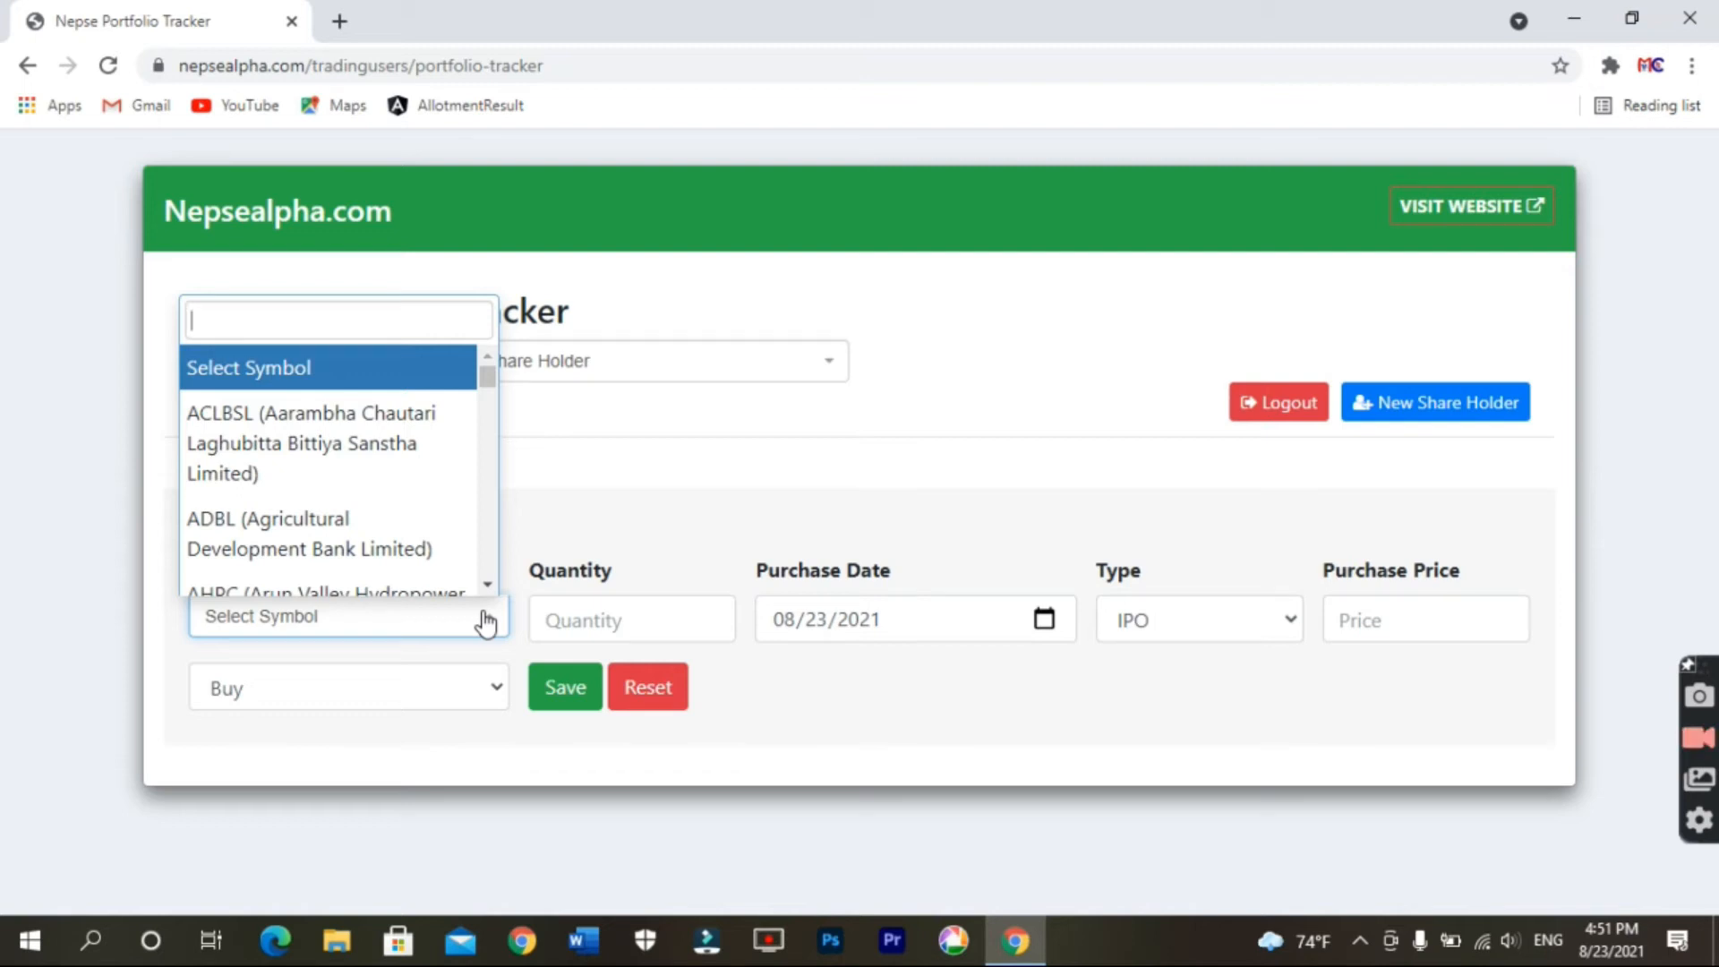
{"action": "type", "text": "cg"}
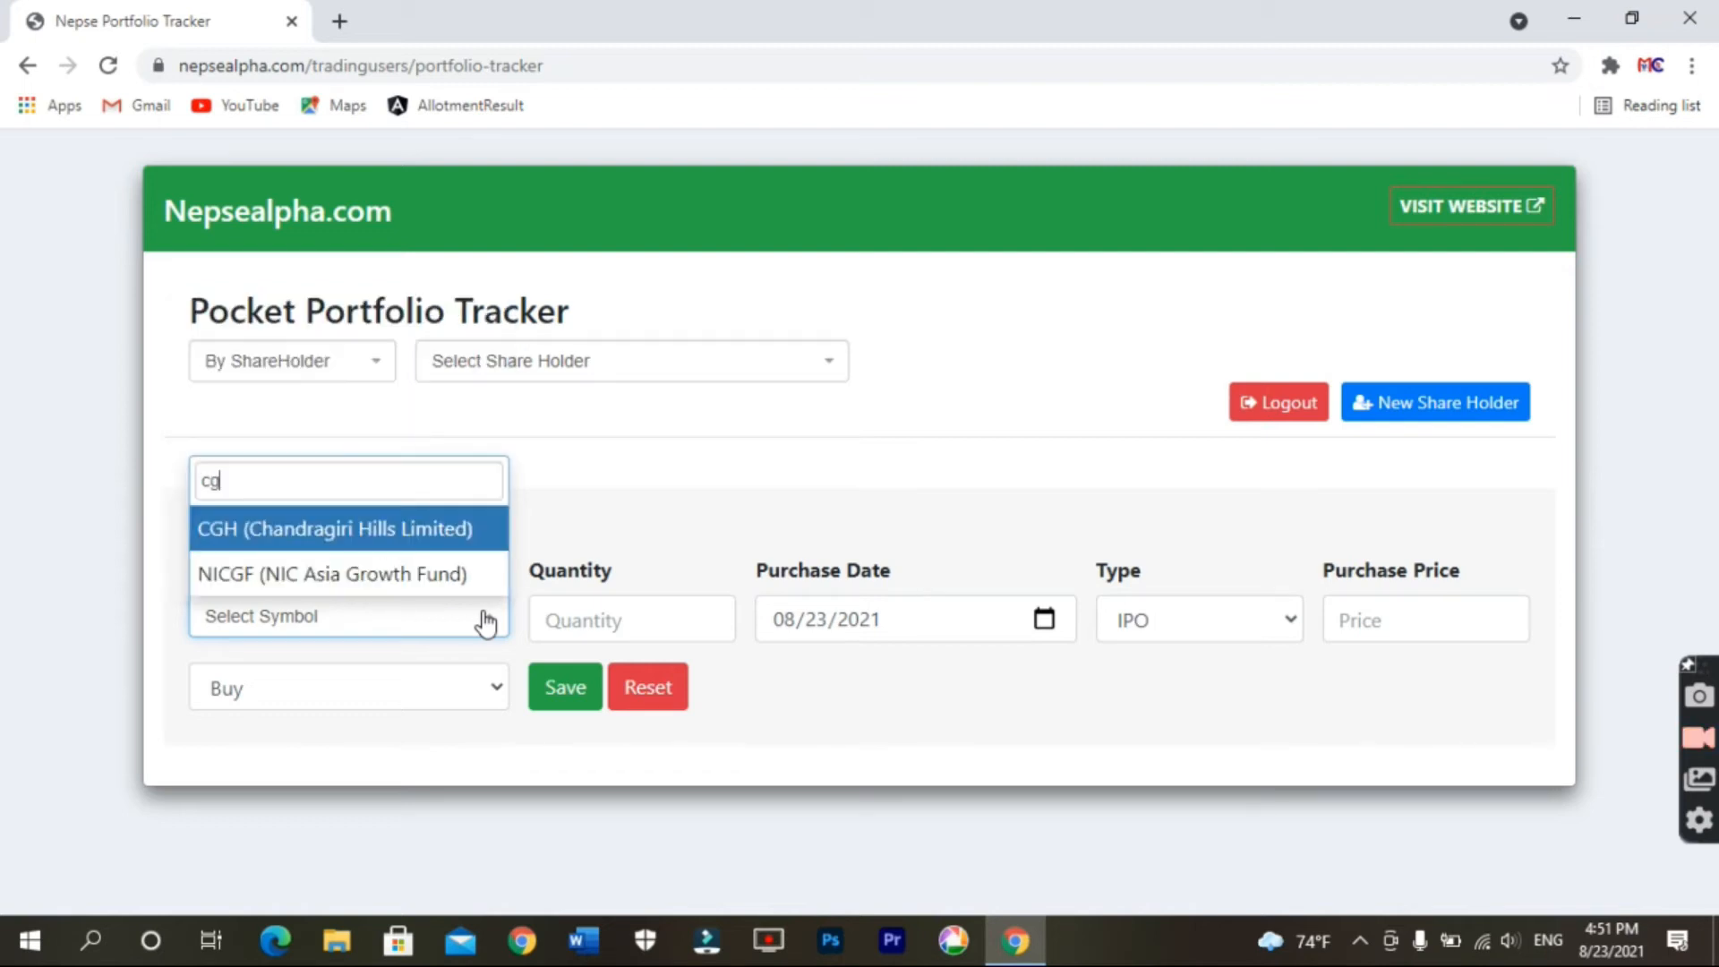
{"action": "type", "text": "h"}
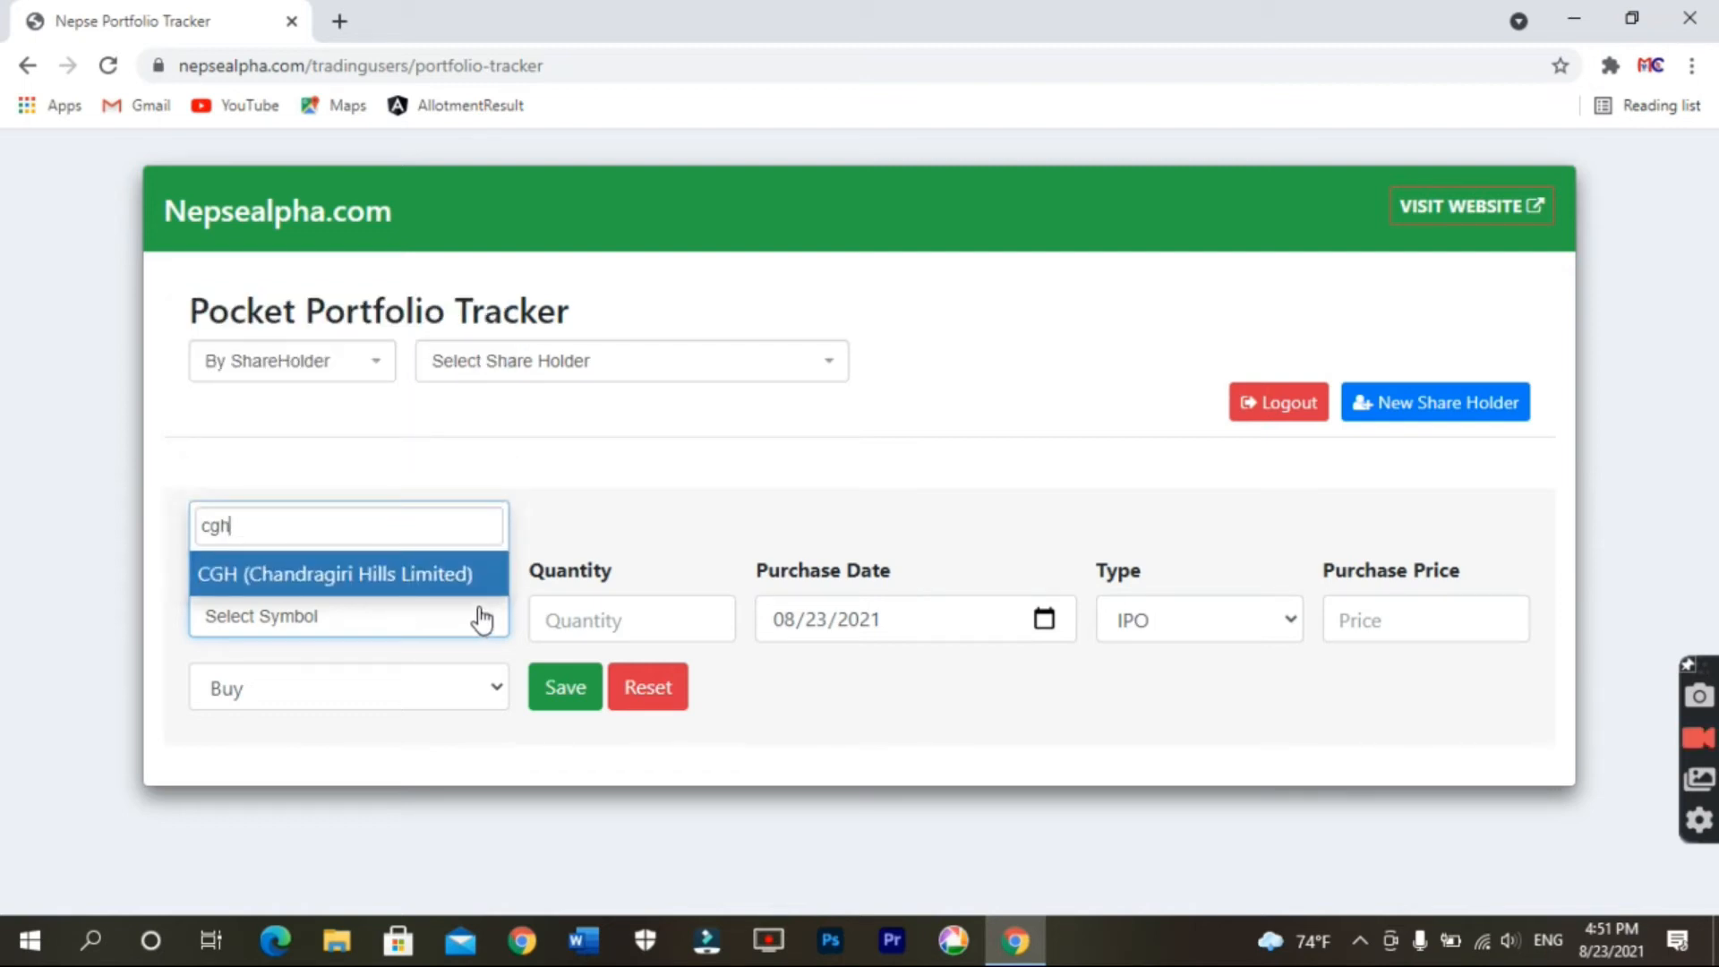
{"action": "left_click", "coordinate": [469, 581]}
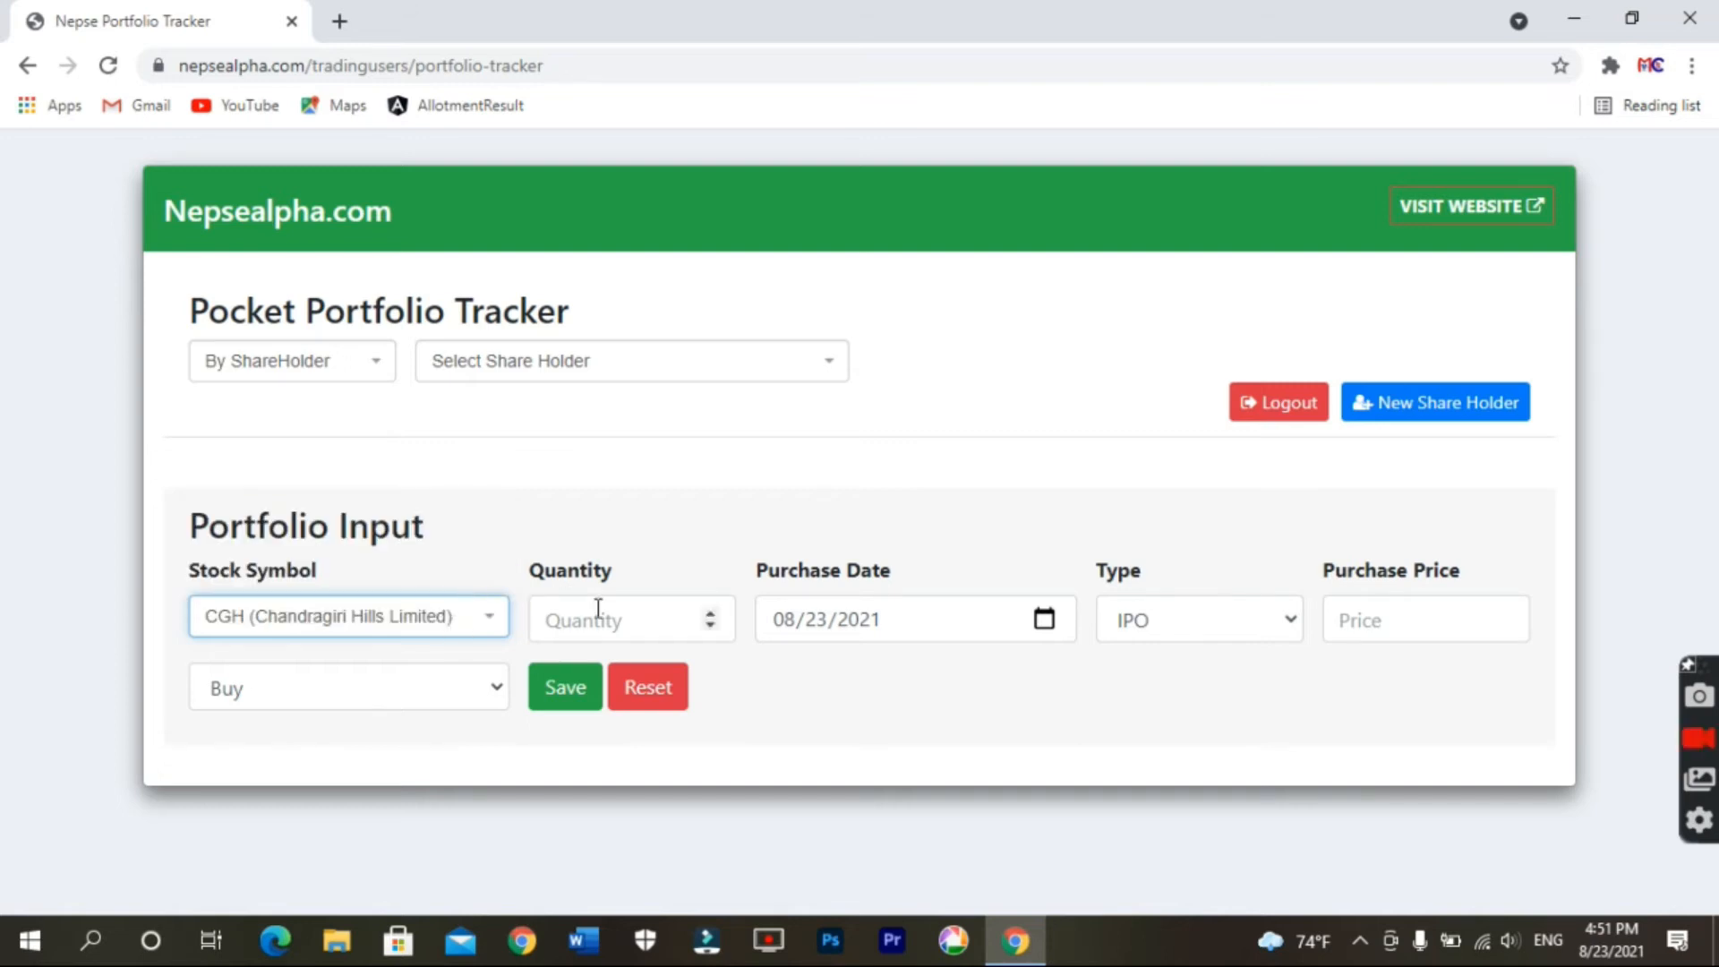
{"action": "left_click", "coordinate": [636, 615]}
{"action": "type", "text": "10"}
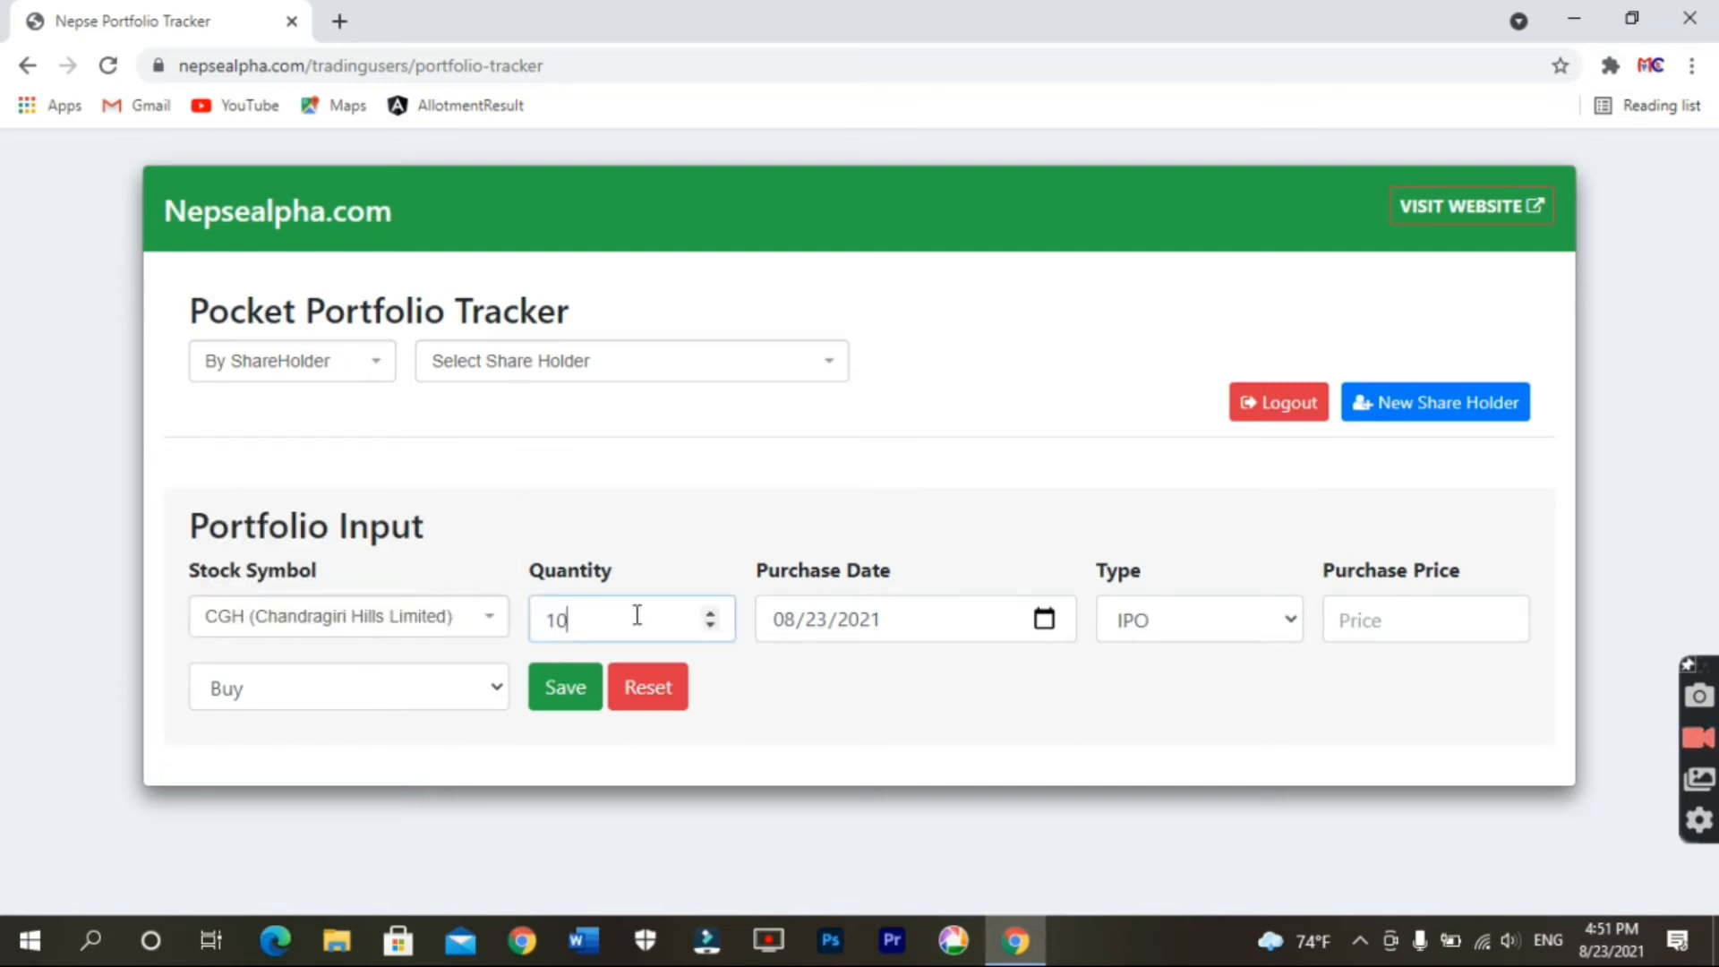
Step: Set the CGH entry's type to IPO and its purchase price to 100
{"action": "left_click", "coordinate": [936, 620]}
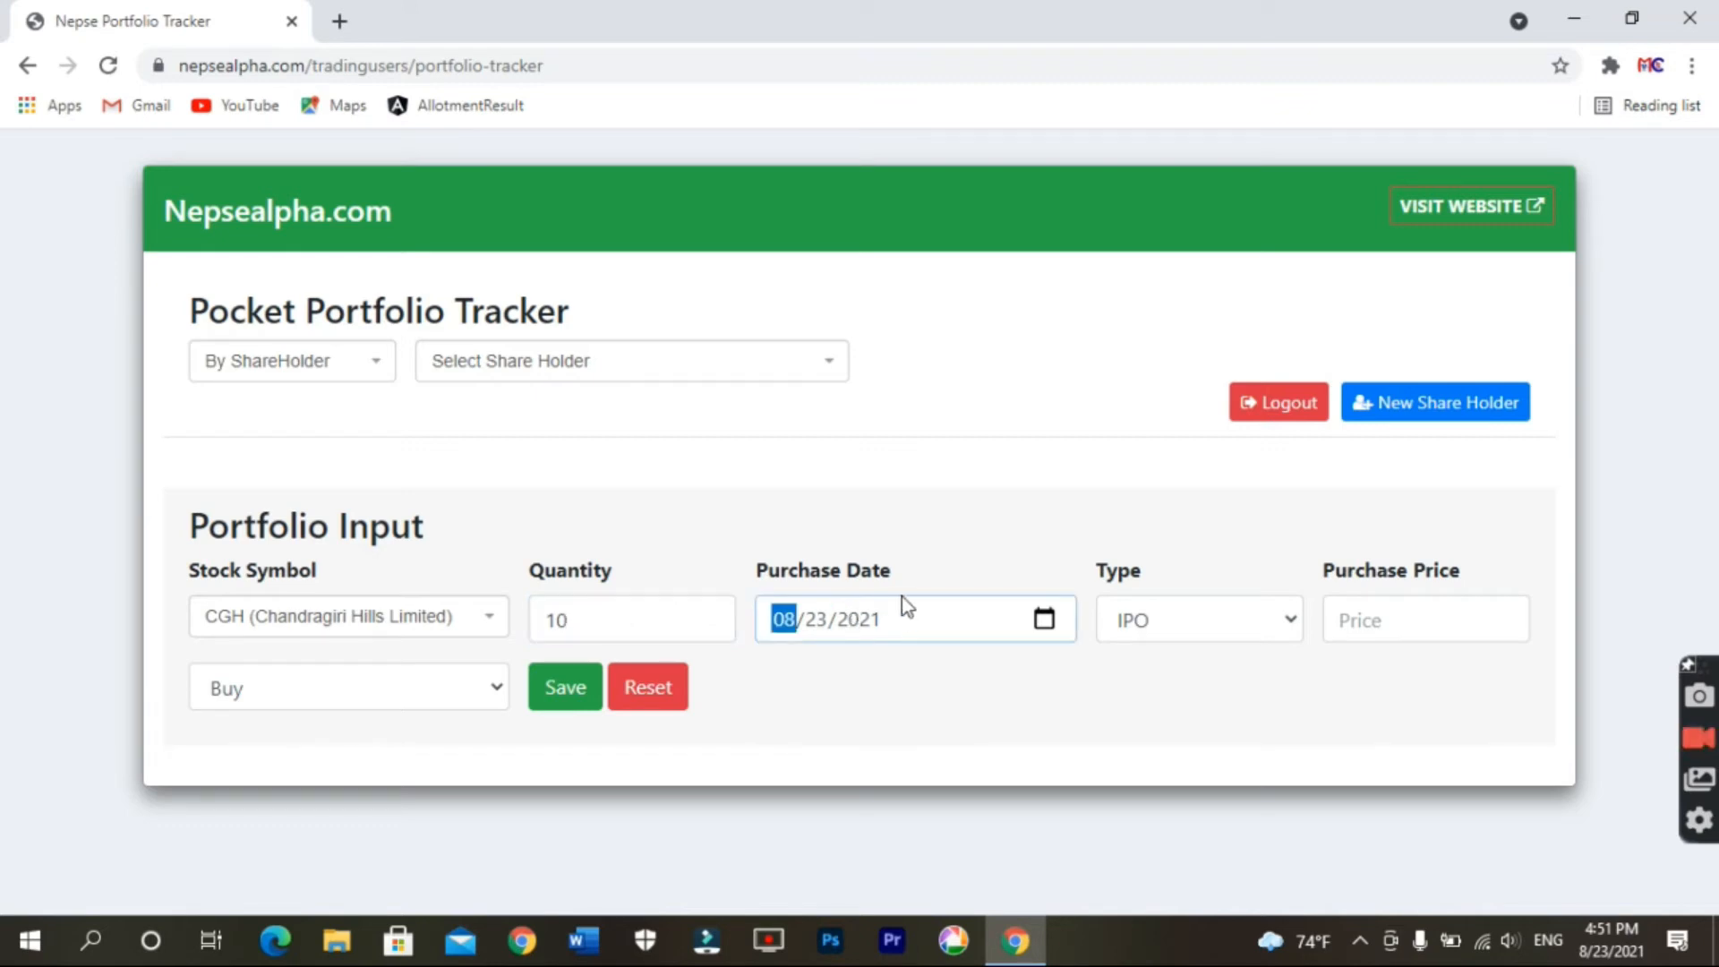
{"action": "left_click", "coordinate": [1275, 626]}
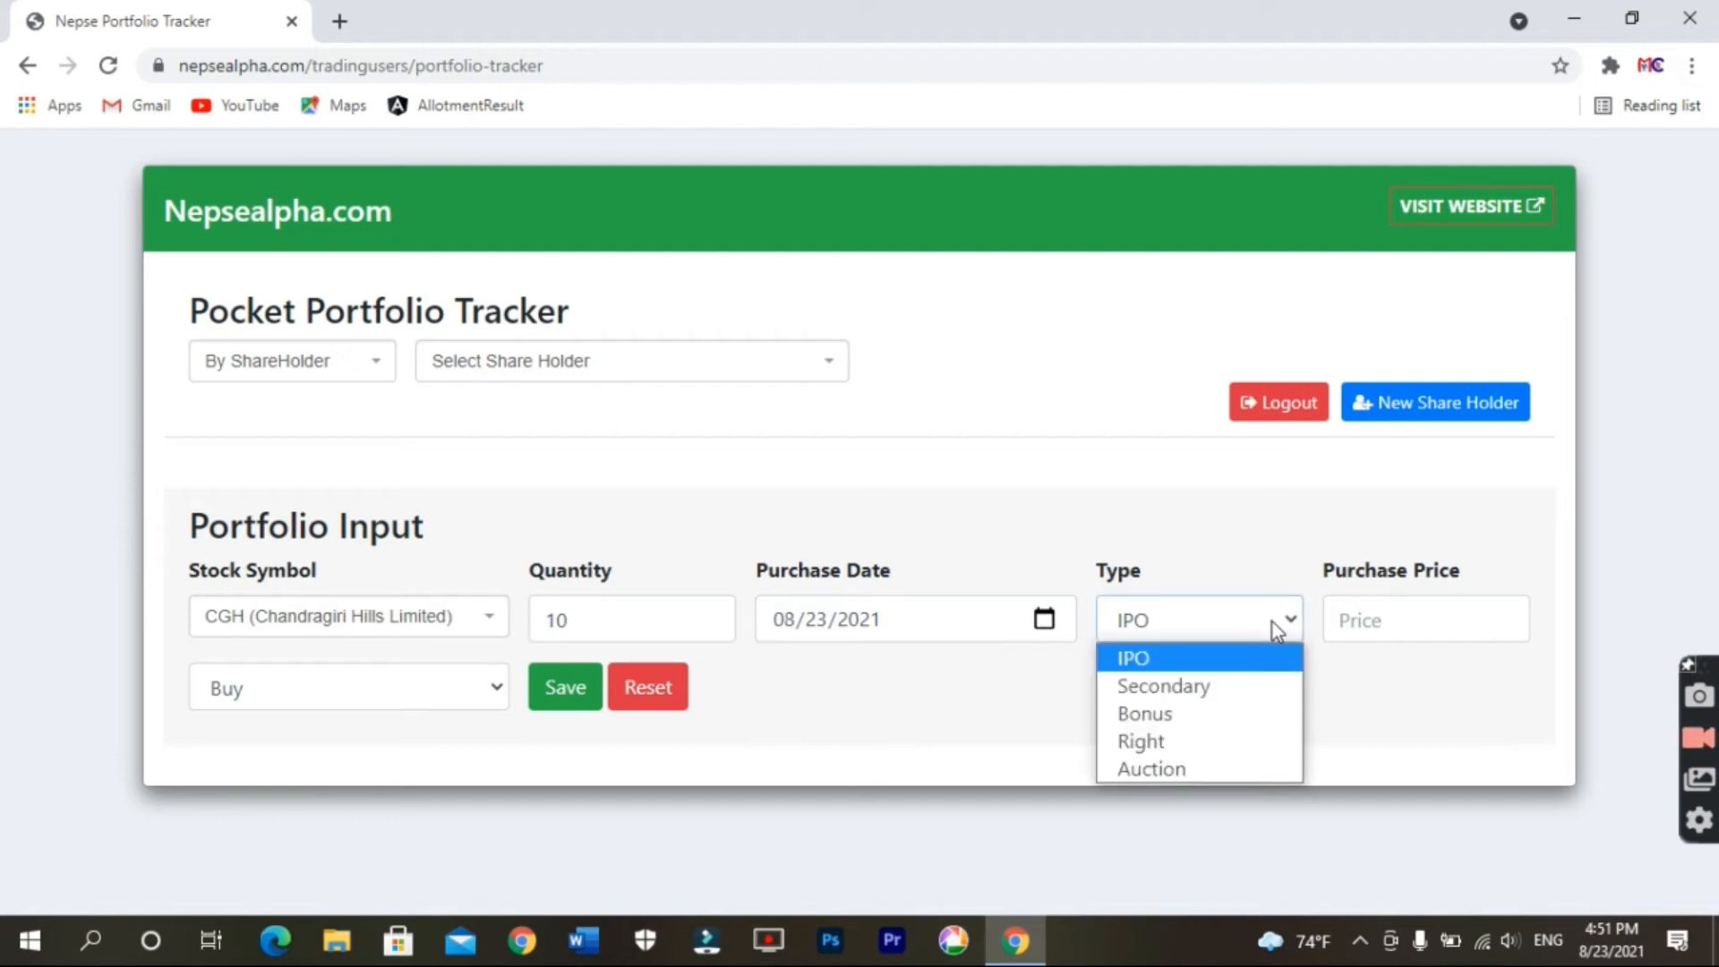
{"action": "left_click", "coordinate": [1250, 660]}
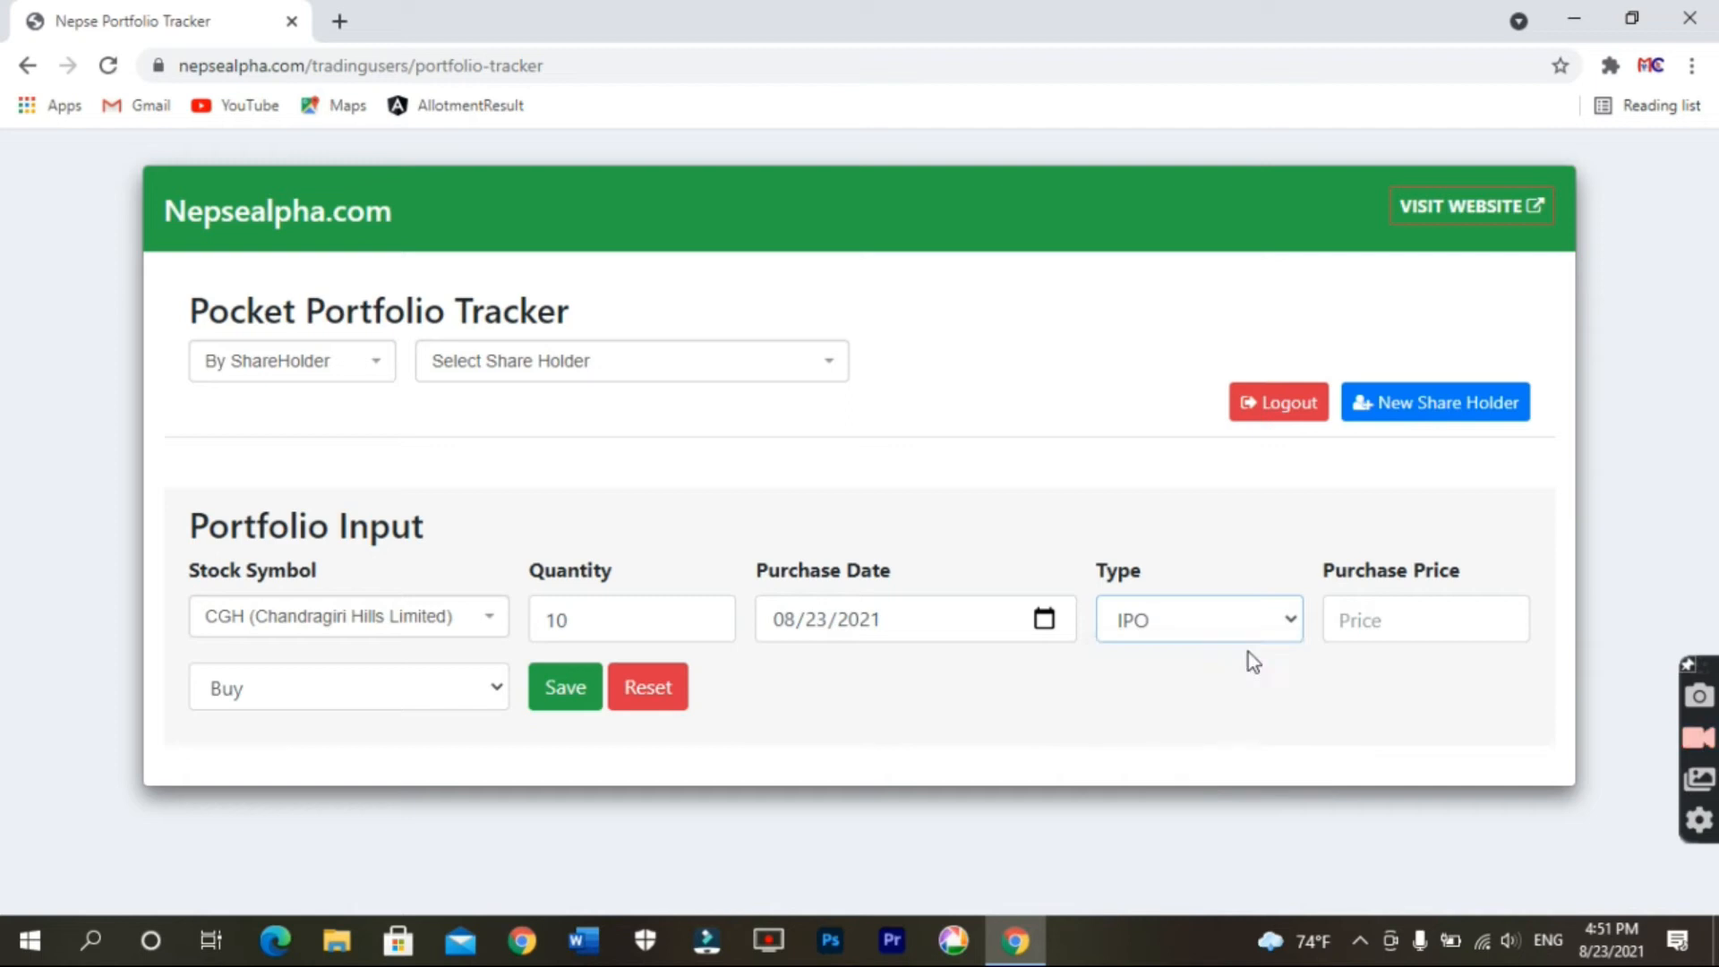
{"action": "left_click", "coordinate": [1362, 620]}
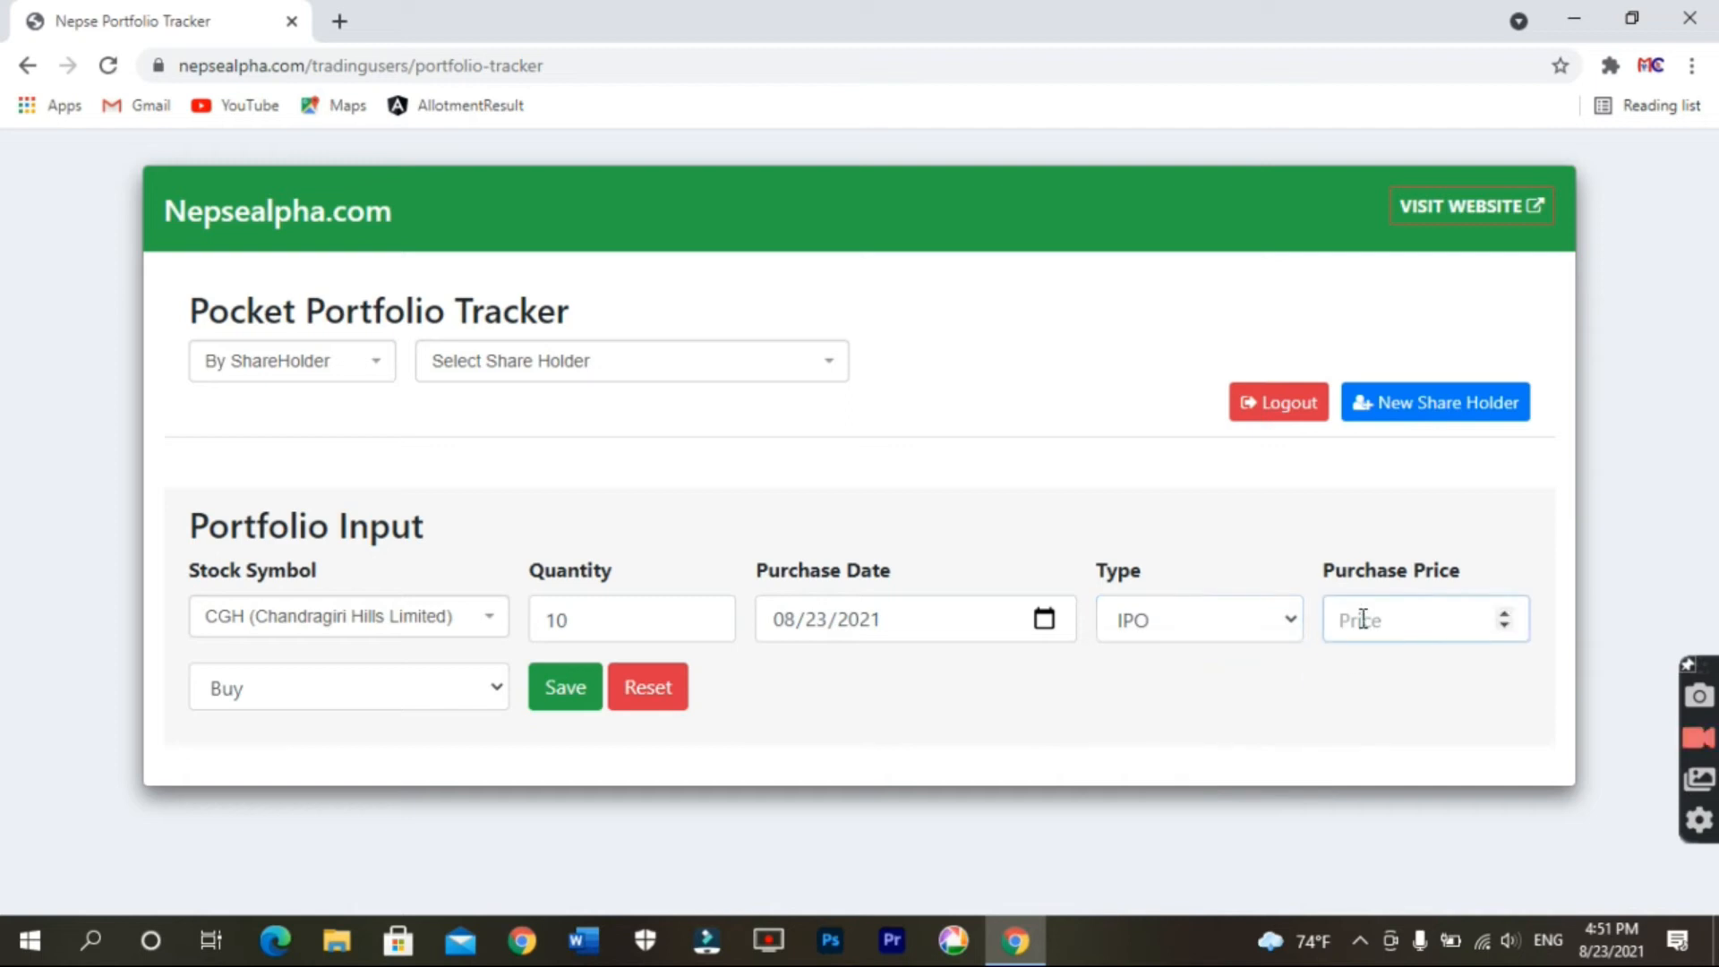
{"action": "type", "text": "100"}
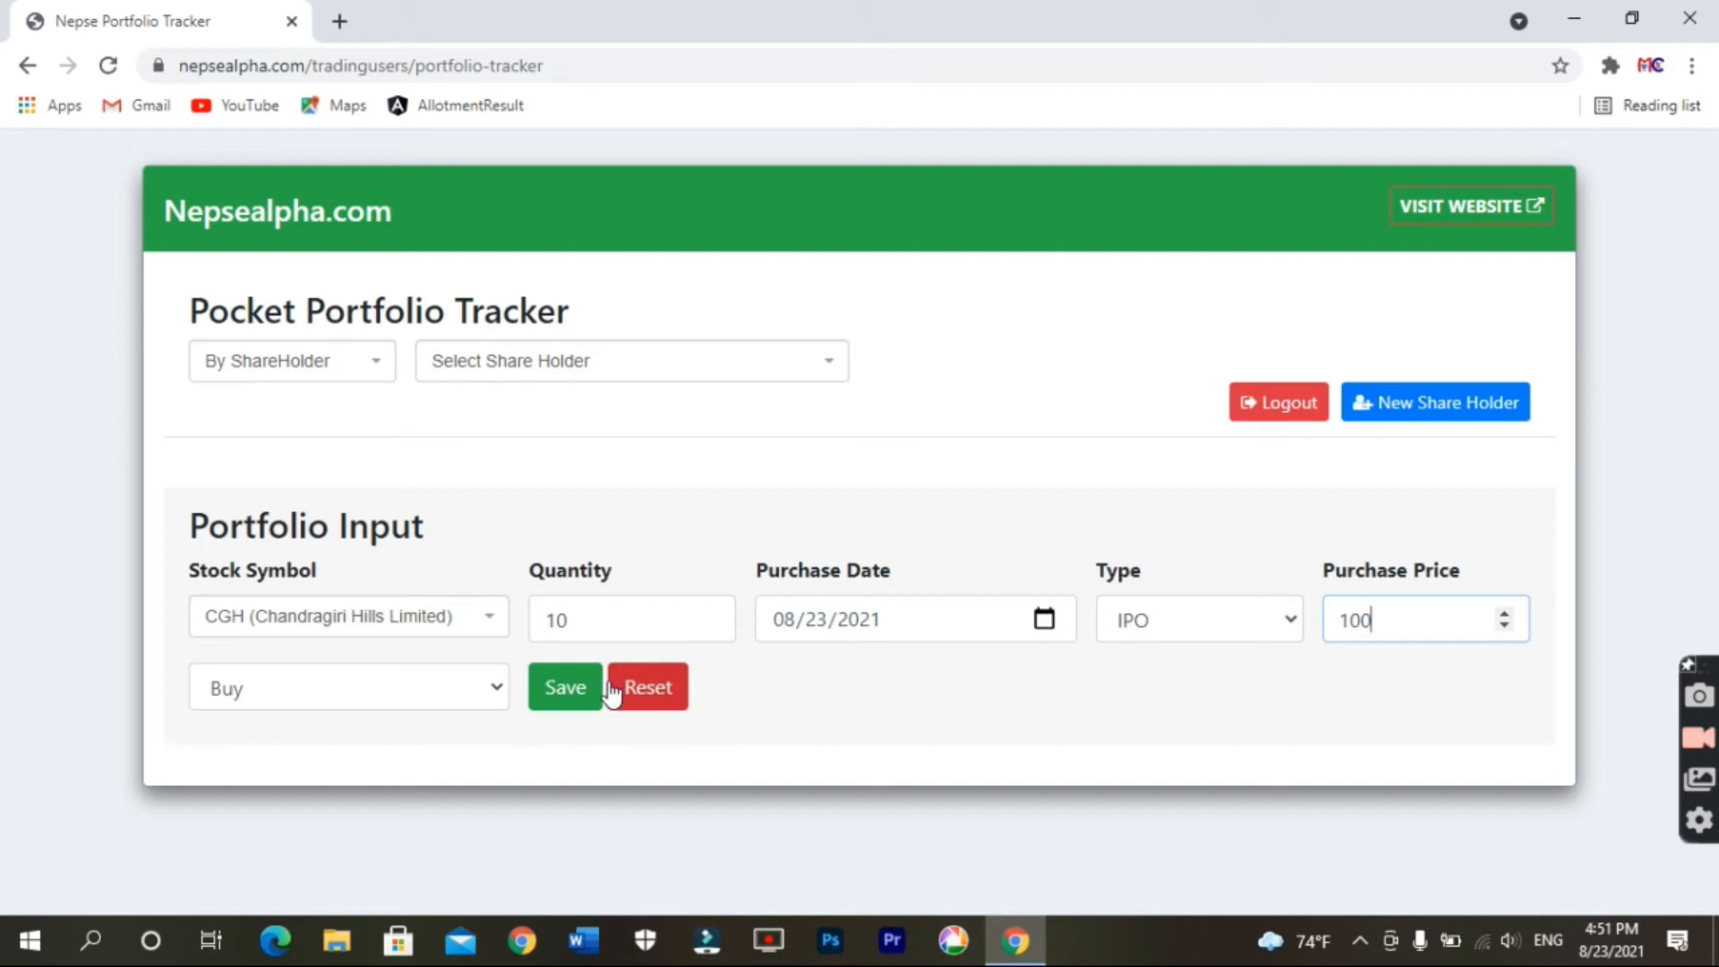
Step: Try to save the CGH purchase without a share holder selected
{"action": "left_click", "coordinate": [567, 695]}
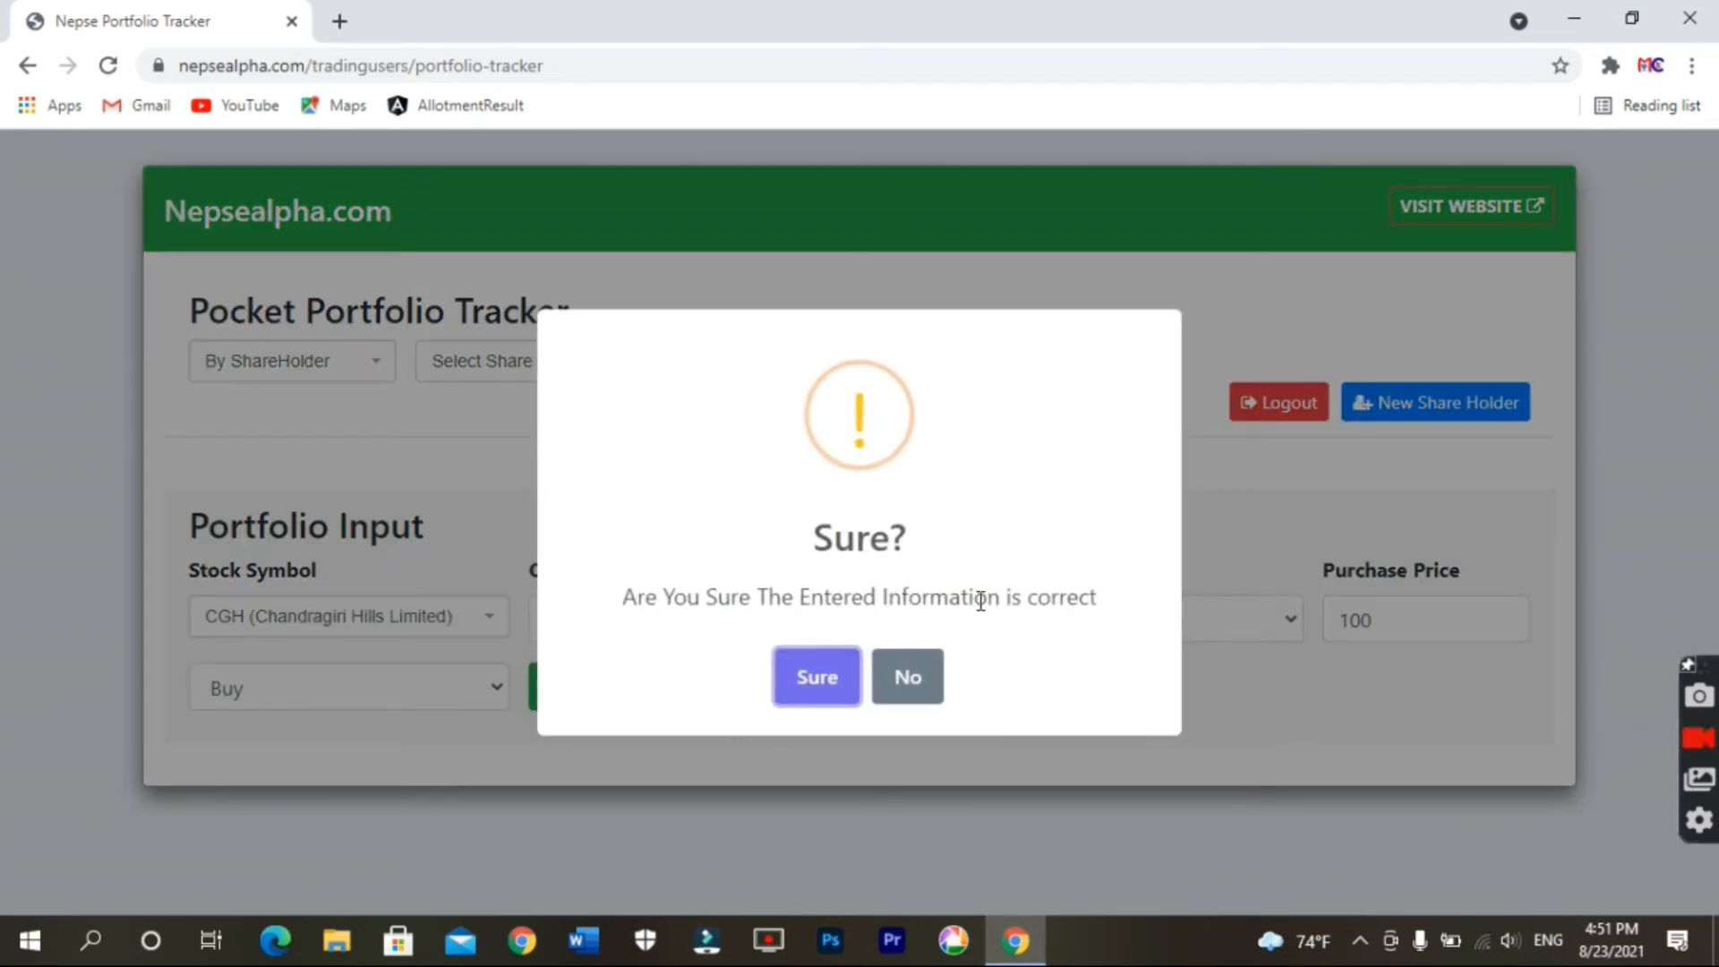
{"action": "left_click", "coordinate": [803, 680]}
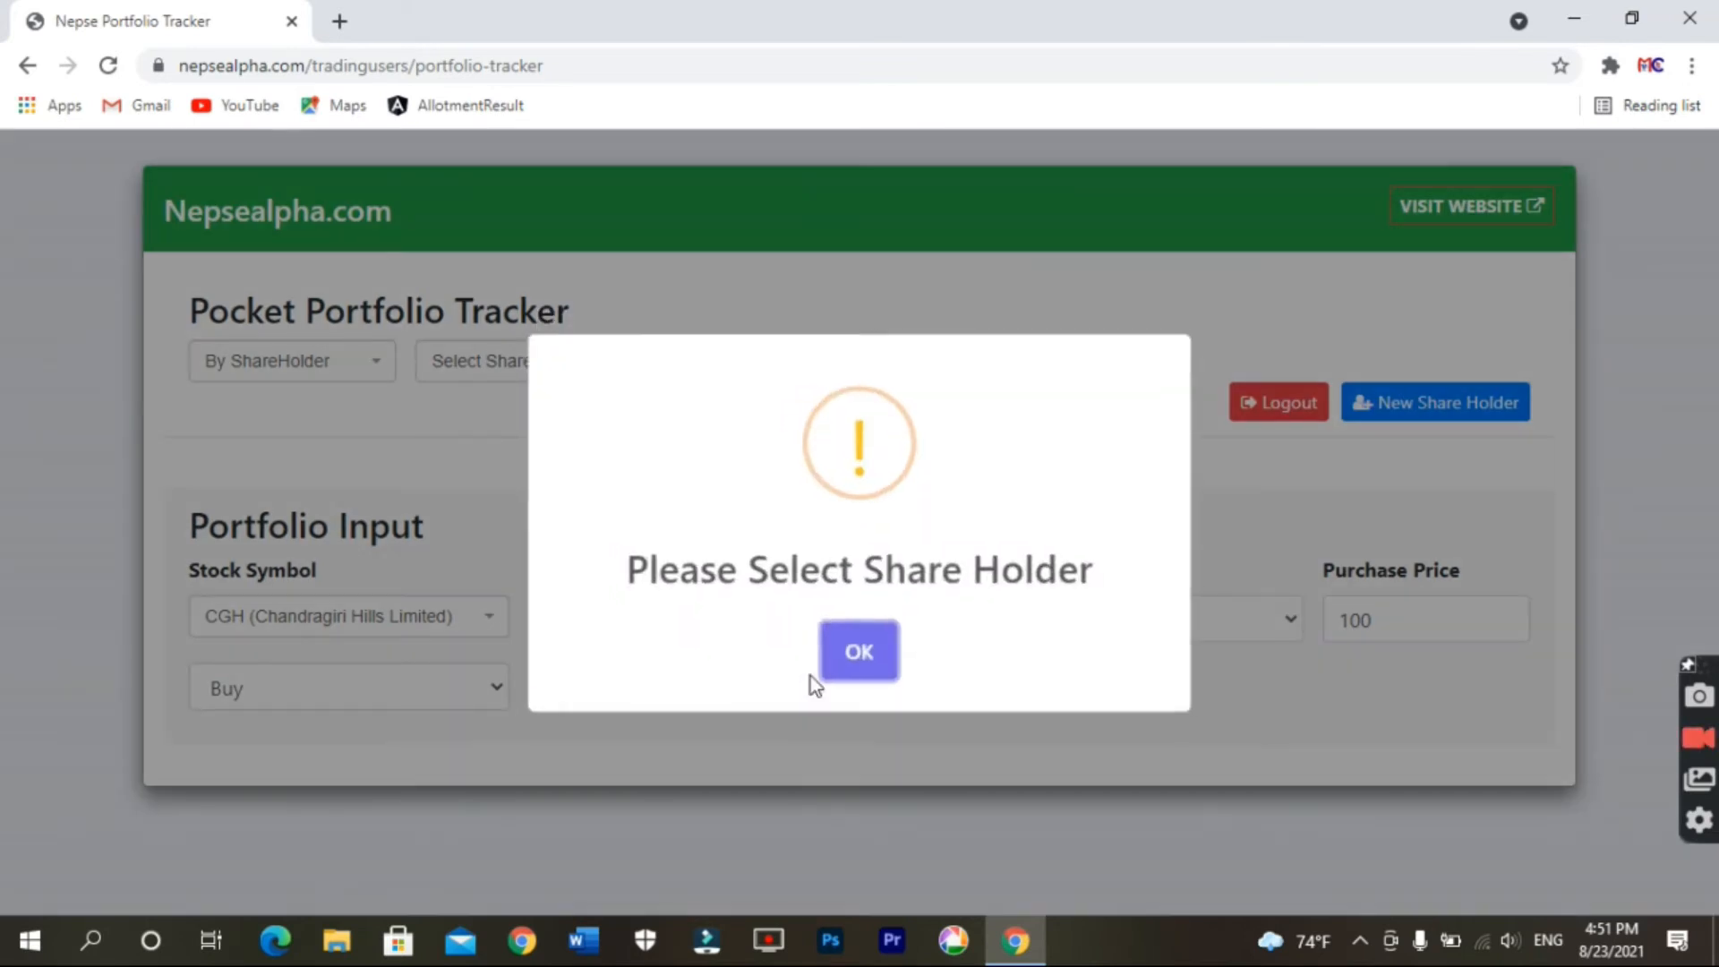
{"action": "left_click", "coordinate": [857, 649]}
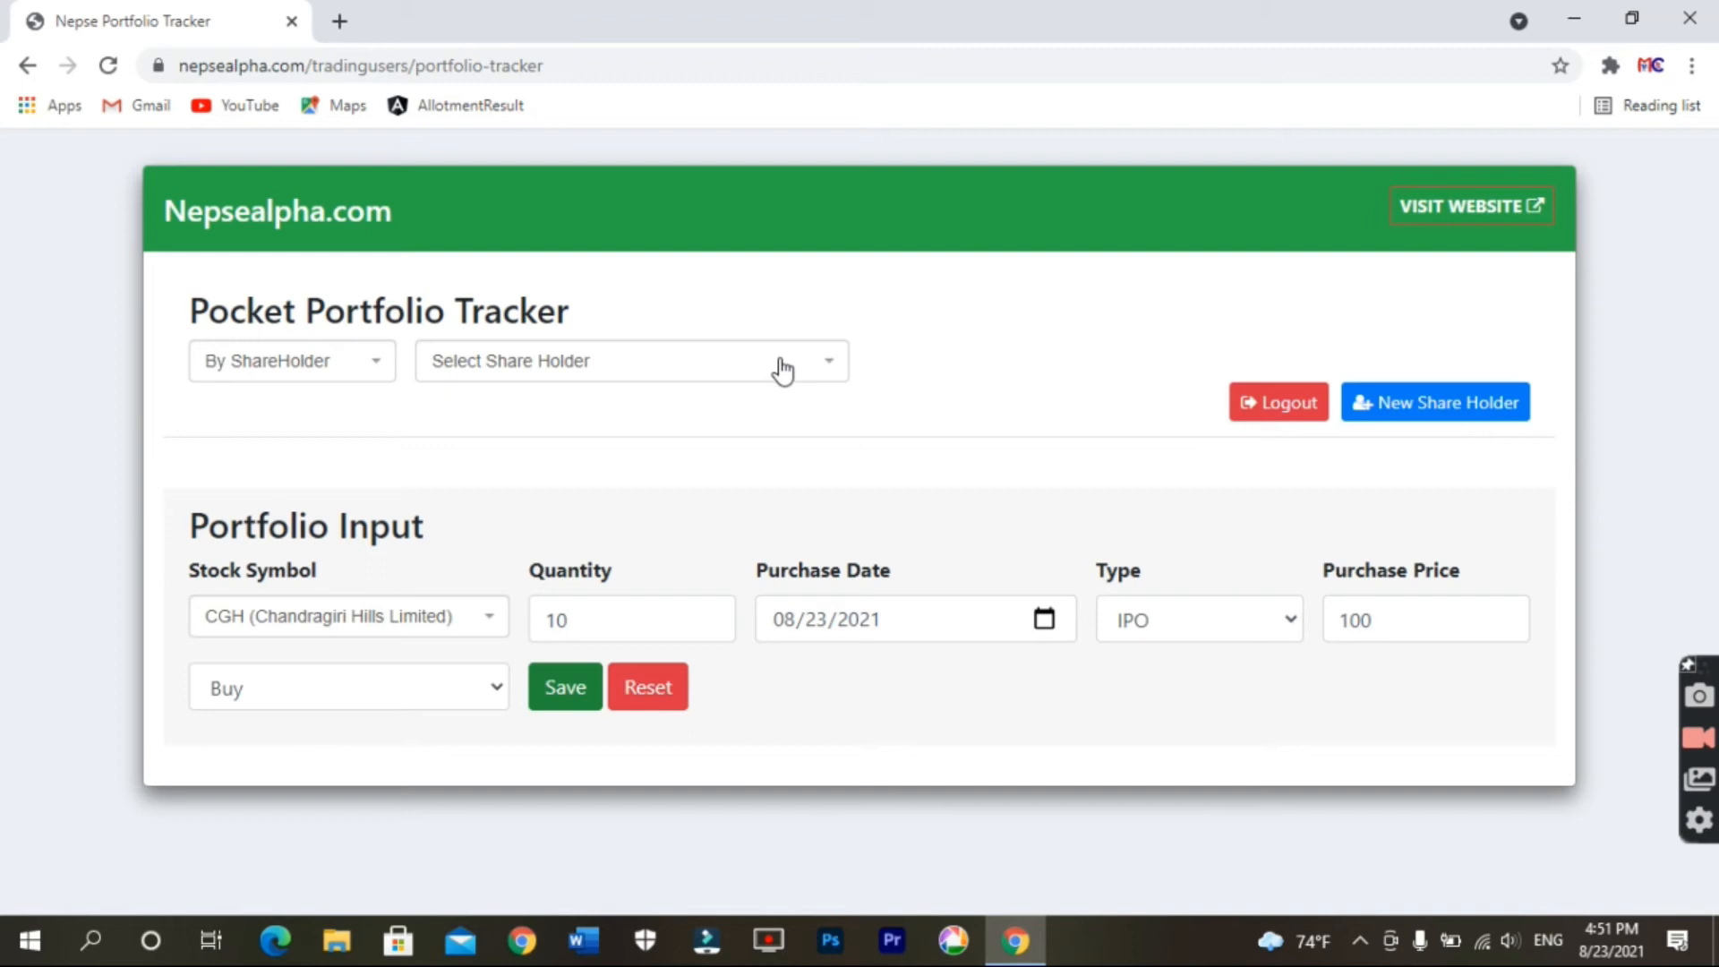
Step: Create a new share holder with the holder's full name and confirm the creation
{"action": "left_click", "coordinate": [781, 370]}
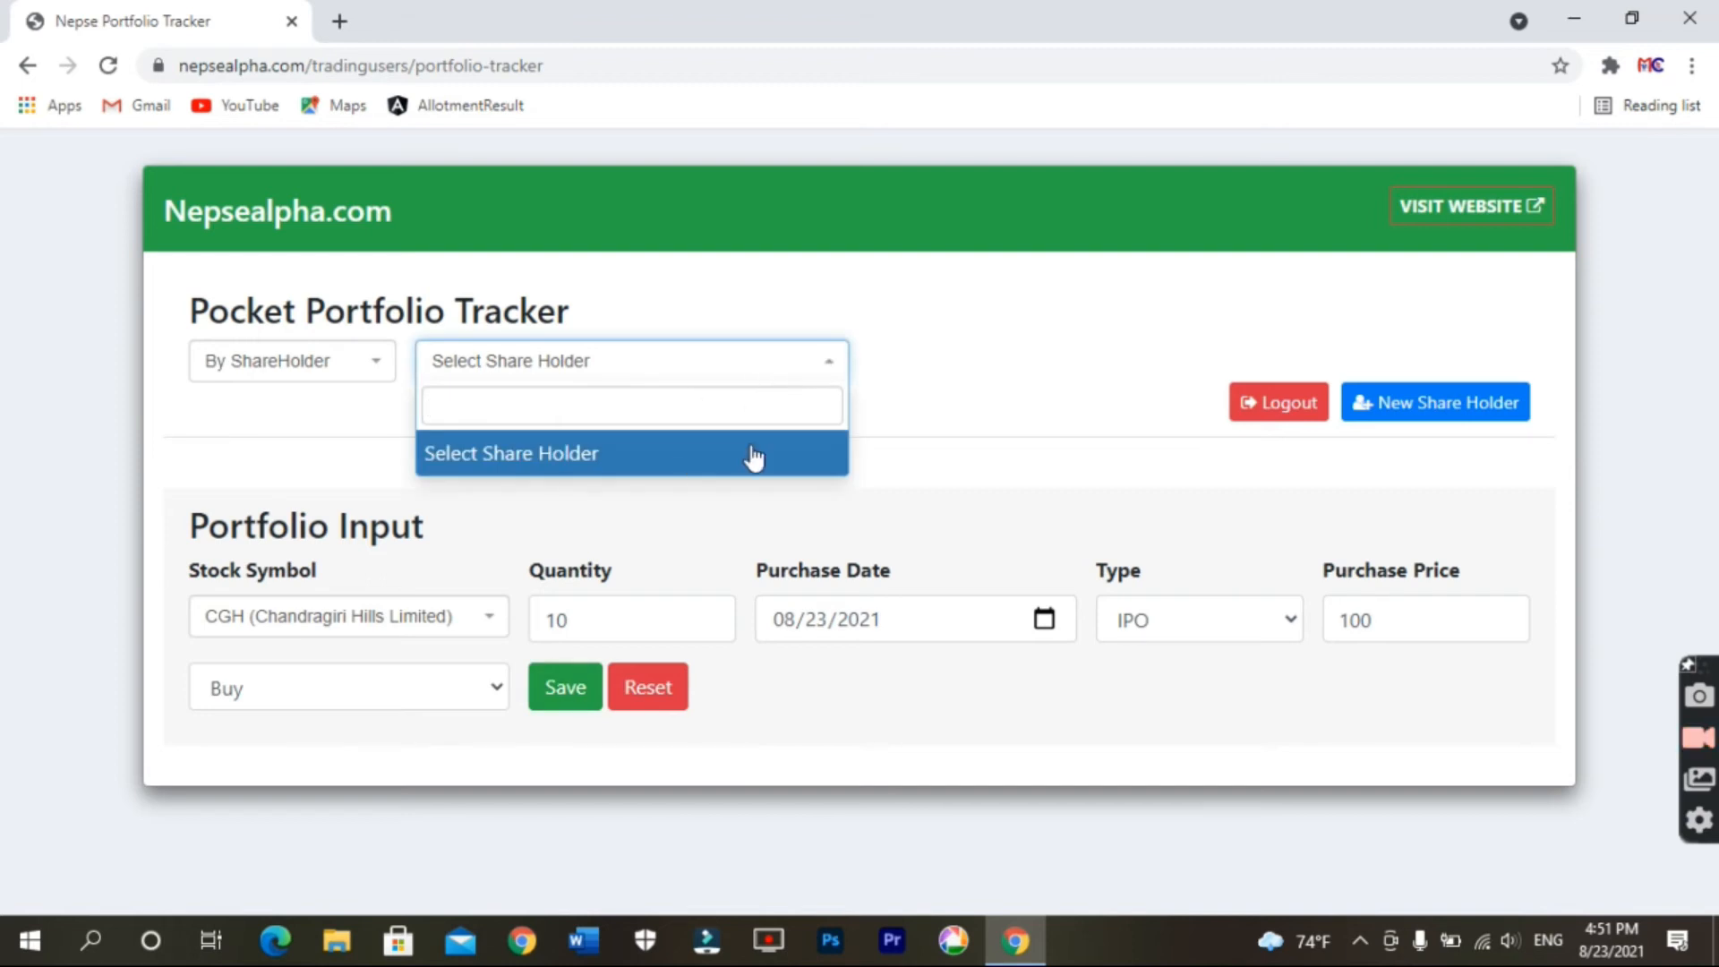
{"action": "left_click", "coordinate": [1388, 402]}
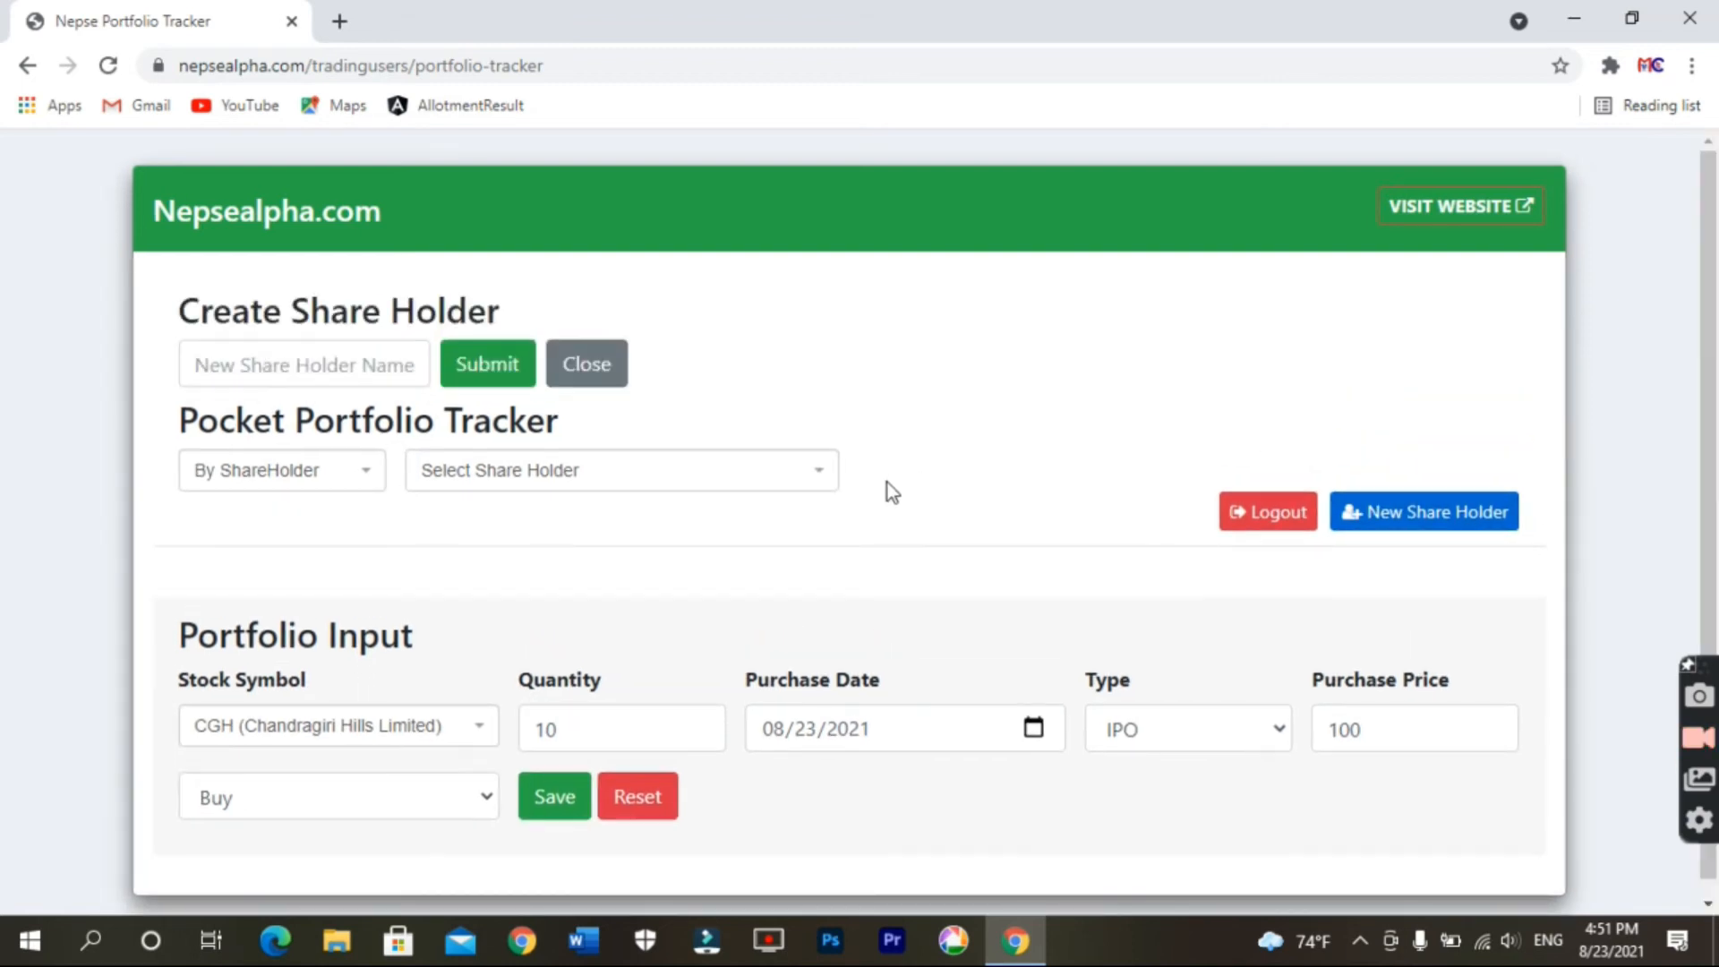
{"action": "left_click", "coordinate": [285, 356]}
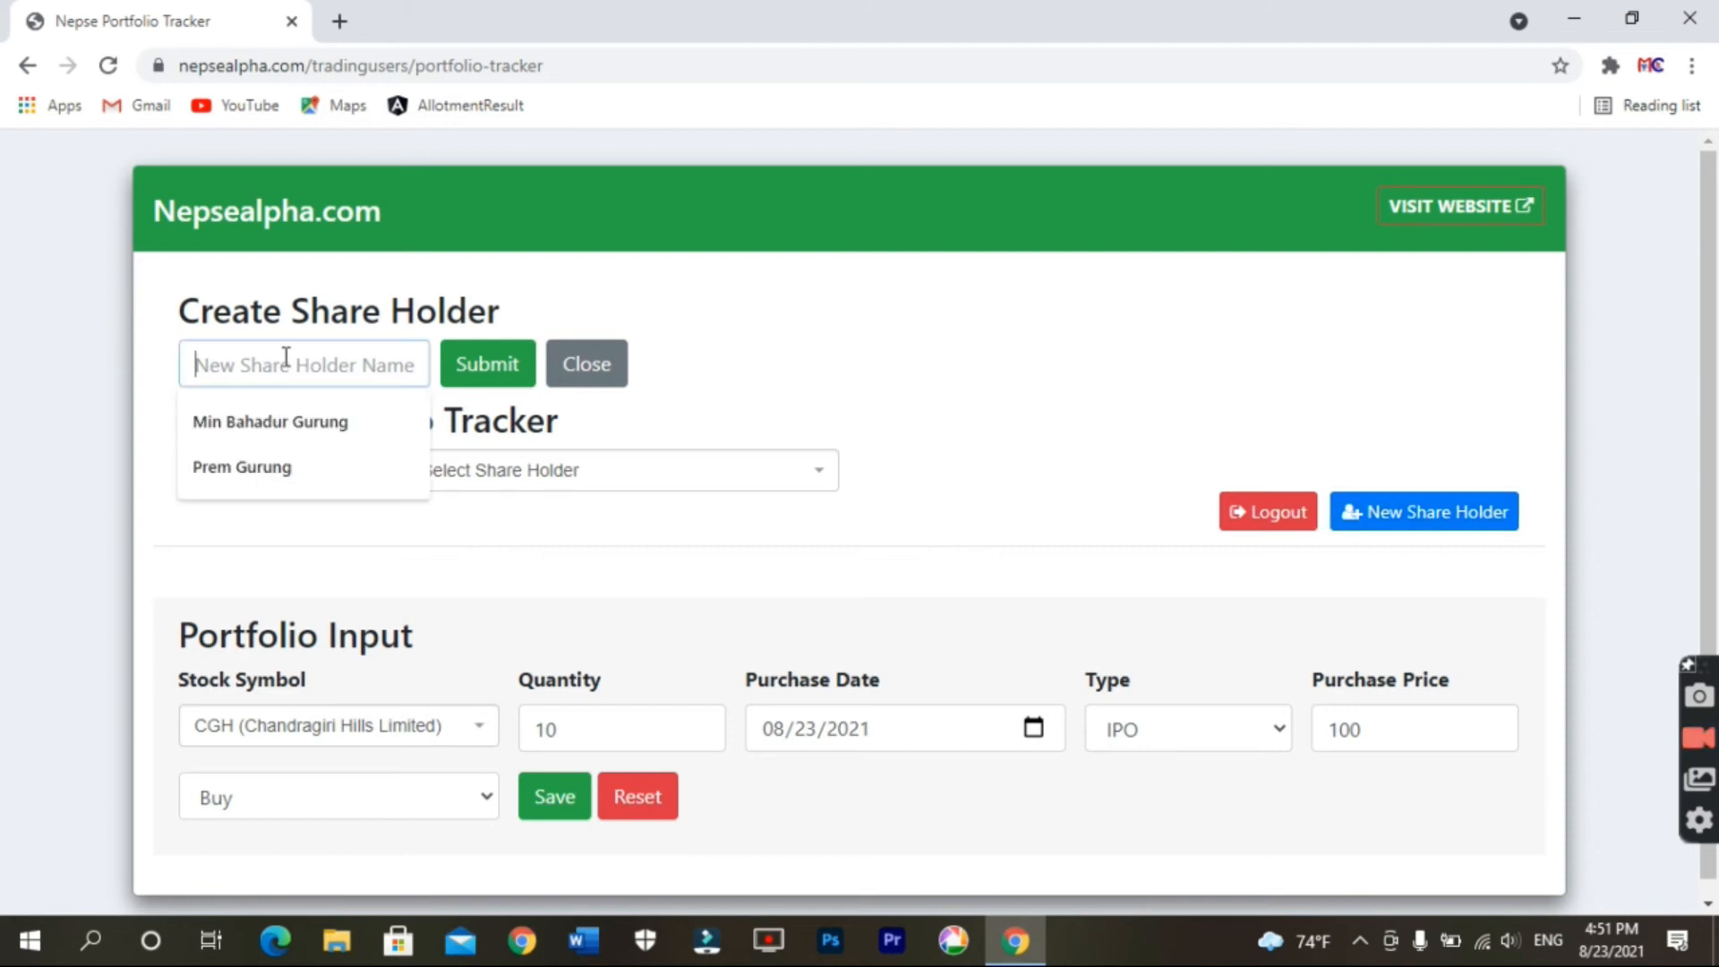
{"action": "left_click", "coordinate": [280, 419]}
{"action": "left_click", "coordinate": [461, 358]}
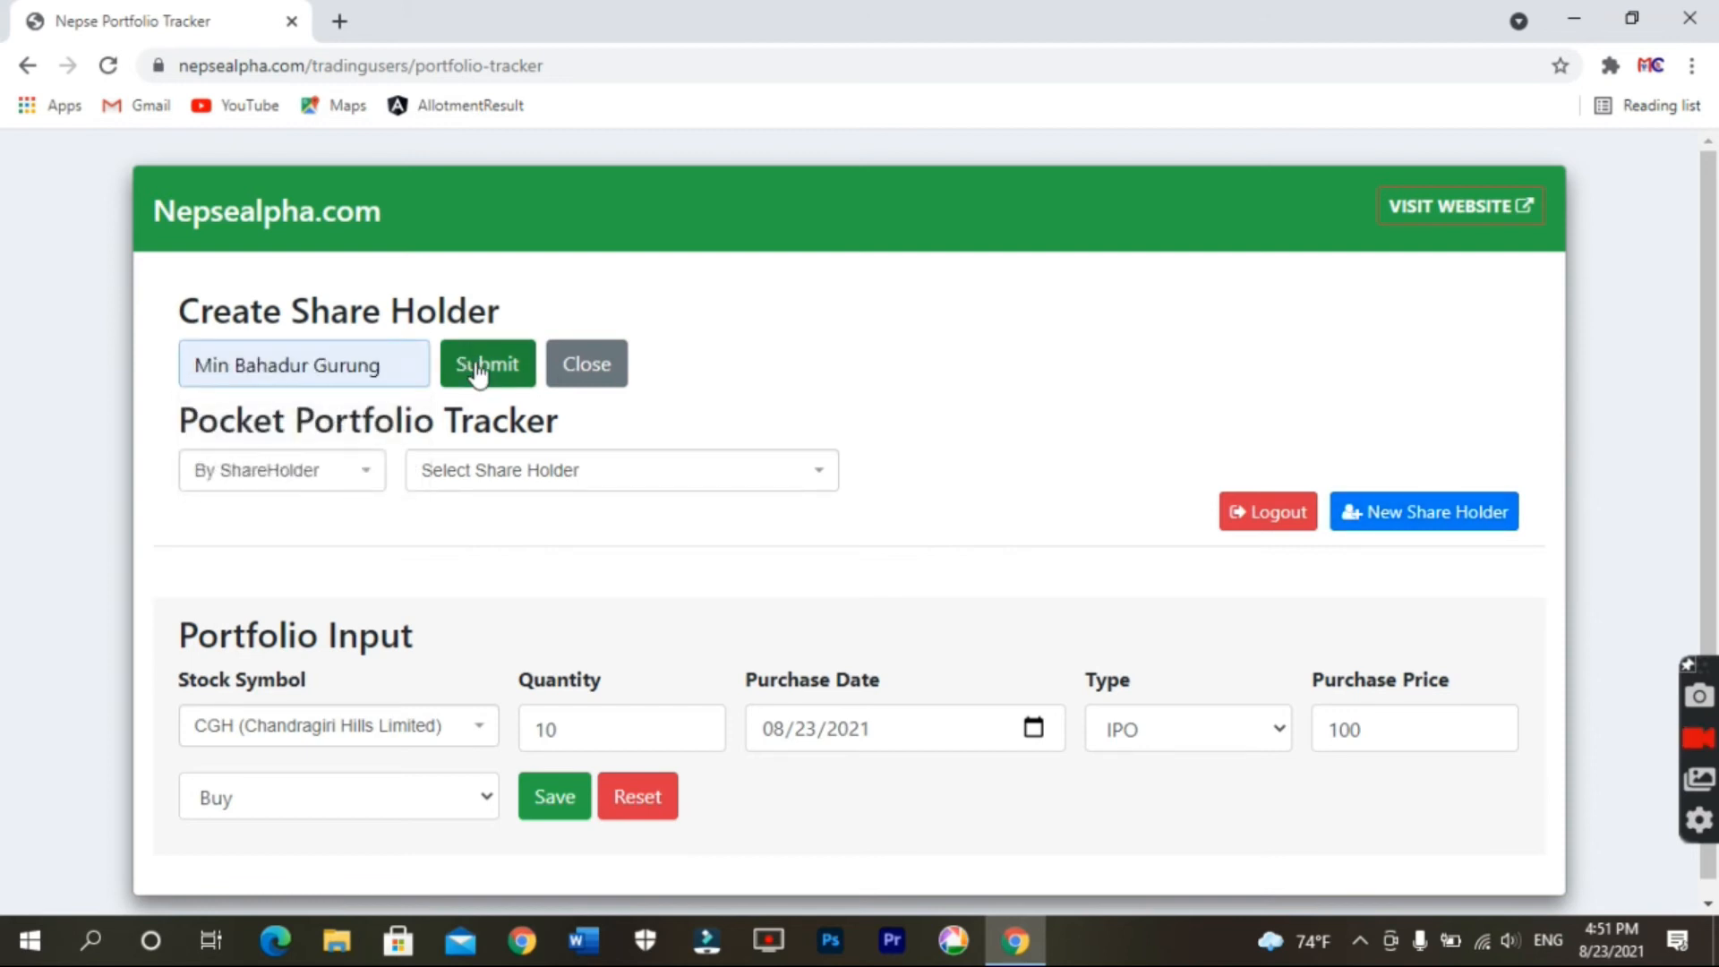
{"action": "left_click", "coordinate": [819, 688]}
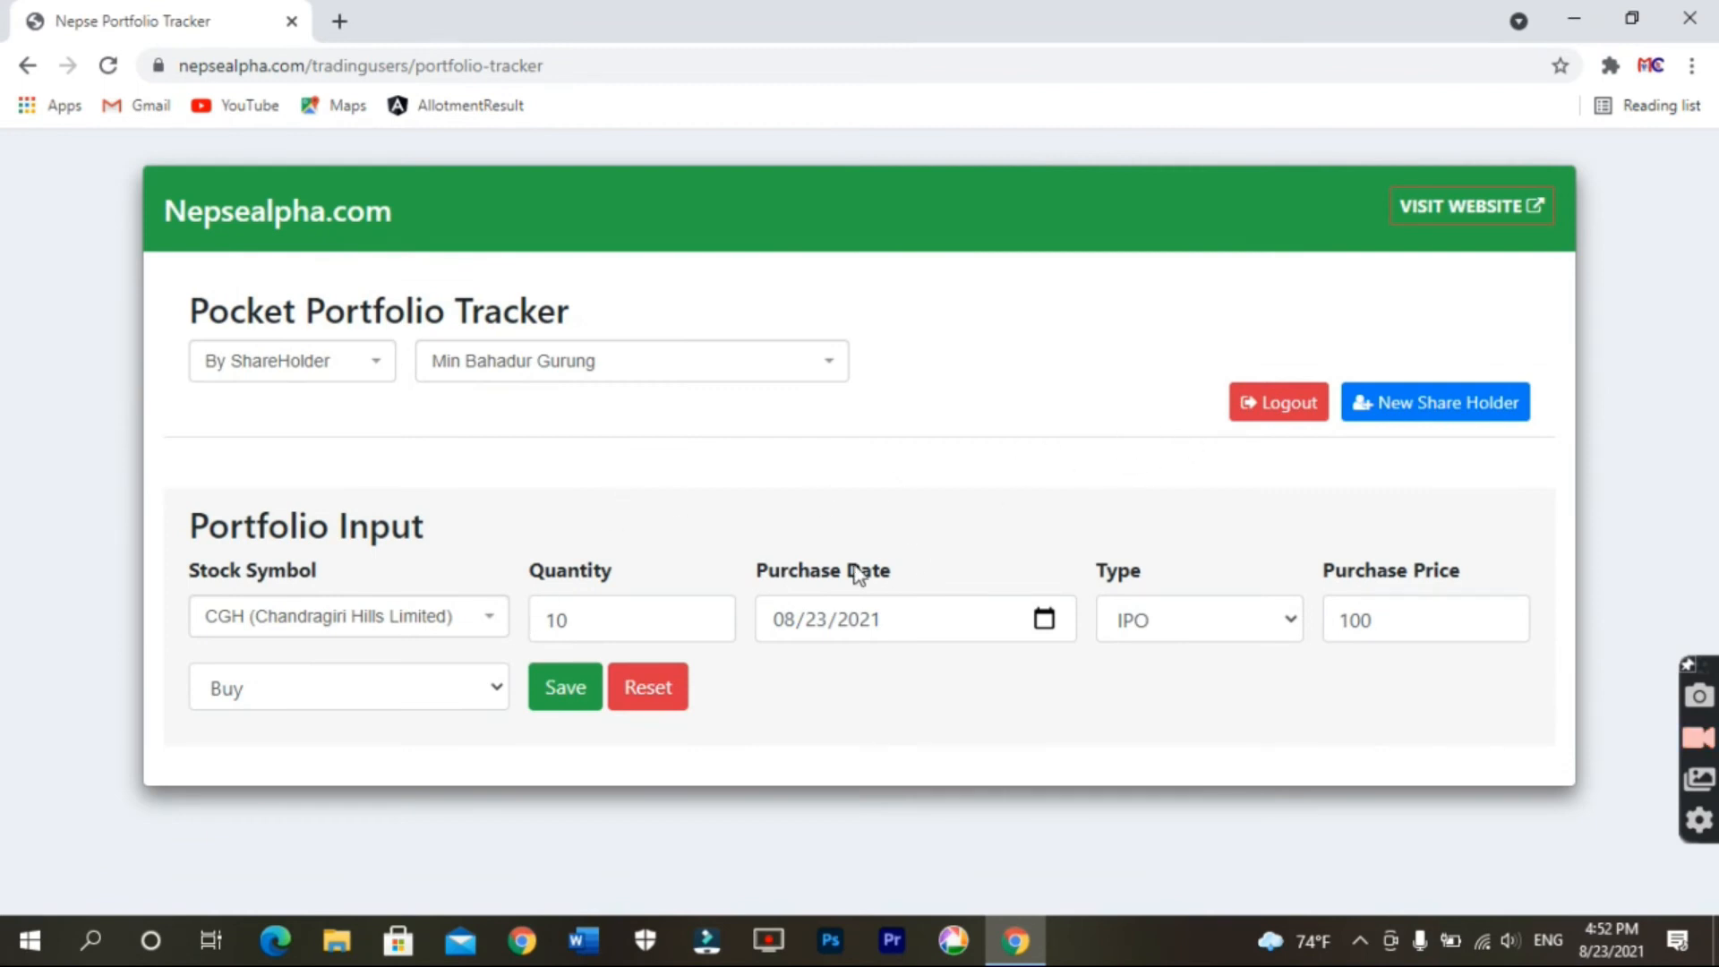
Step: Save the CGH purchase under the new share holder and review the portfolio summary and total charges
{"action": "left_click", "coordinate": [566, 707]}
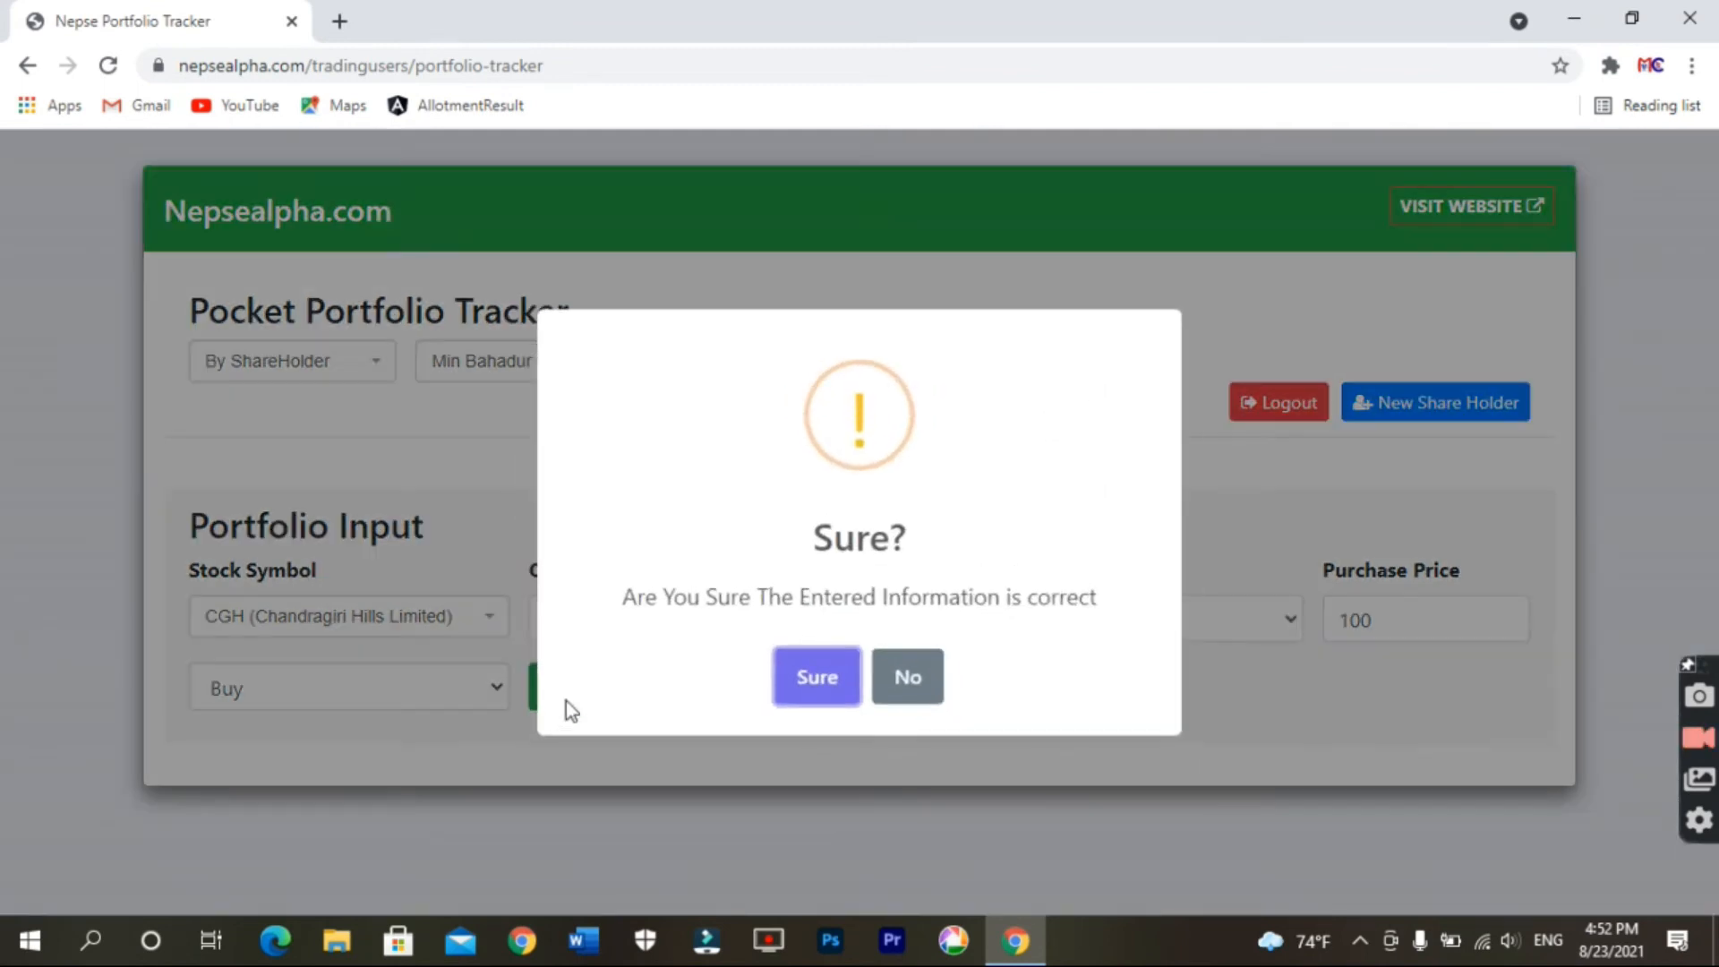
{"action": "left_click", "coordinate": [798, 689]}
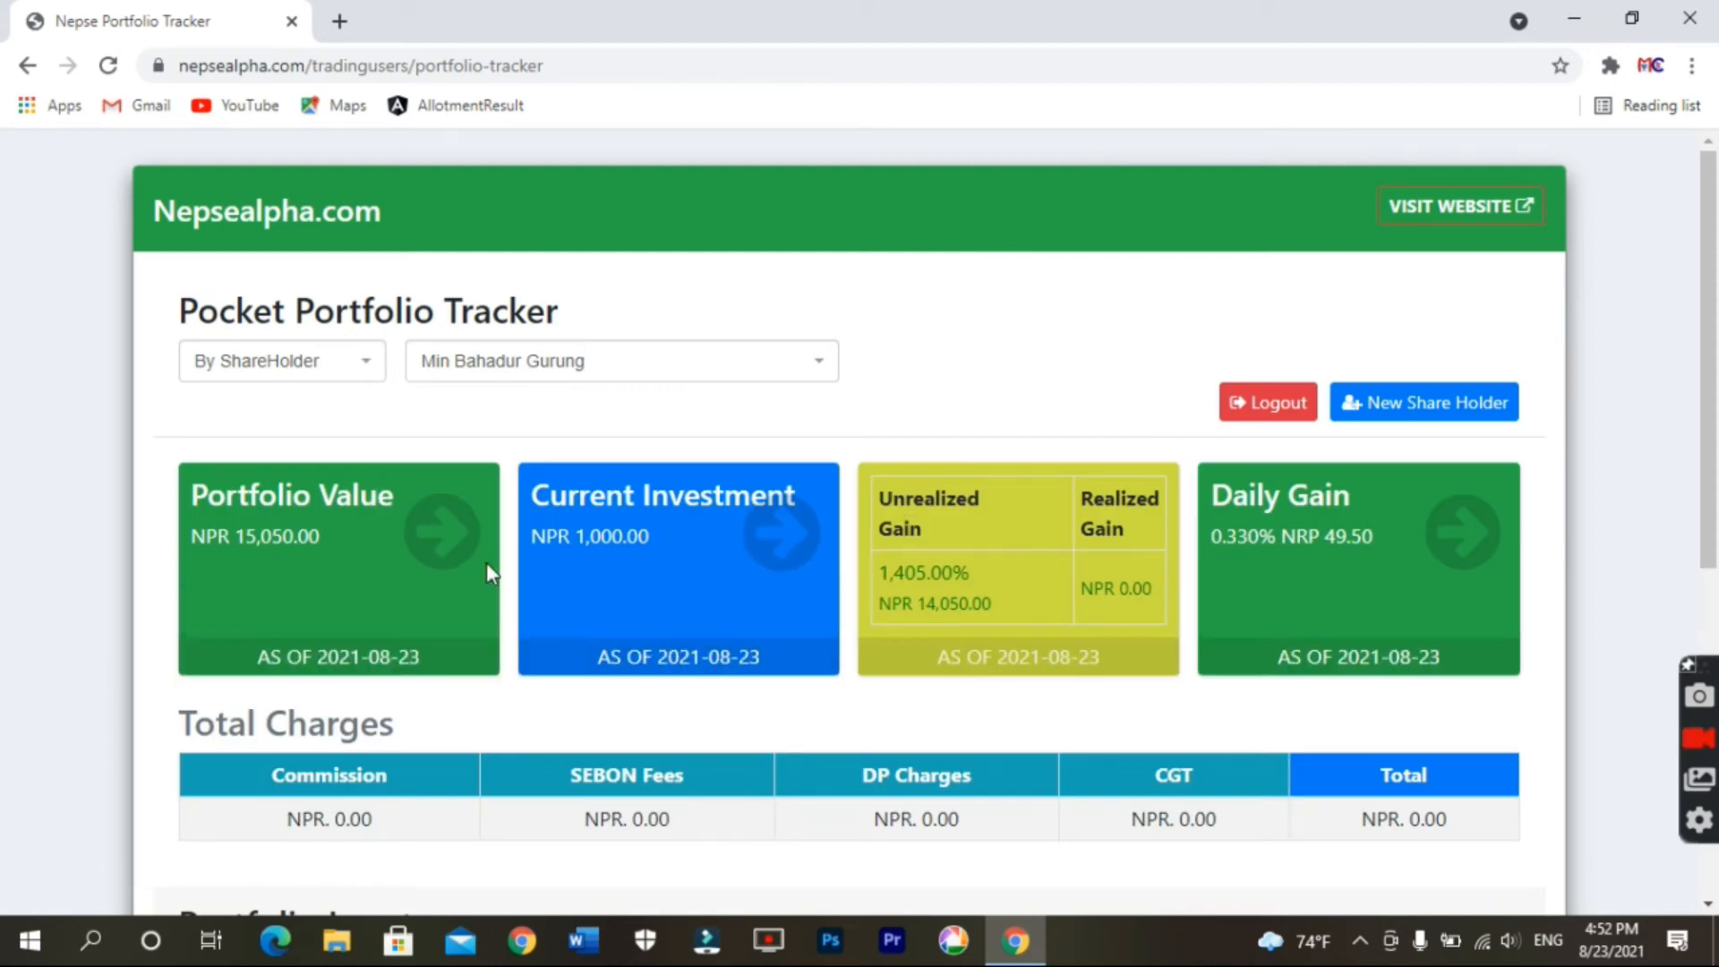
{"action": "scroll", "coordinate": [486, 562], "scroll_direction": "down", "scroll_amount": 1}
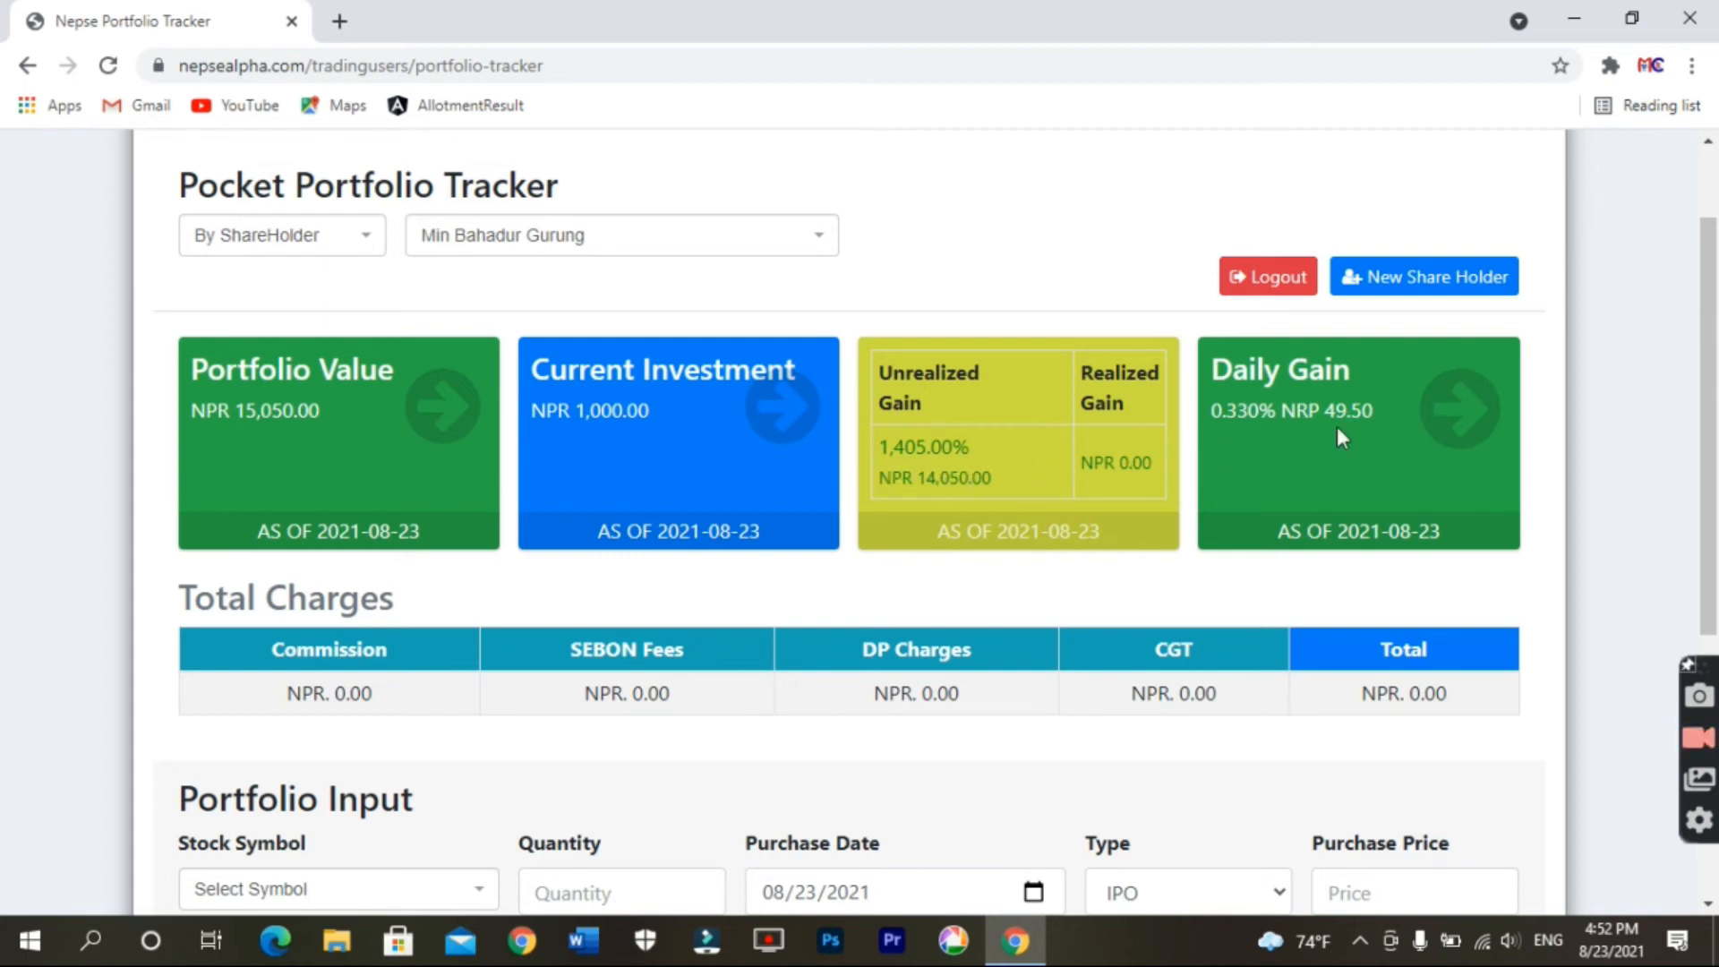
Step: Select the stock MNBBL (Muktinath Bikas Bank Ltd.) for a new portfolio entry and set its quantity to 200
{"action": "scroll", "coordinate": [927, 550], "scroll_direction": "down", "scroll_amount": 4}
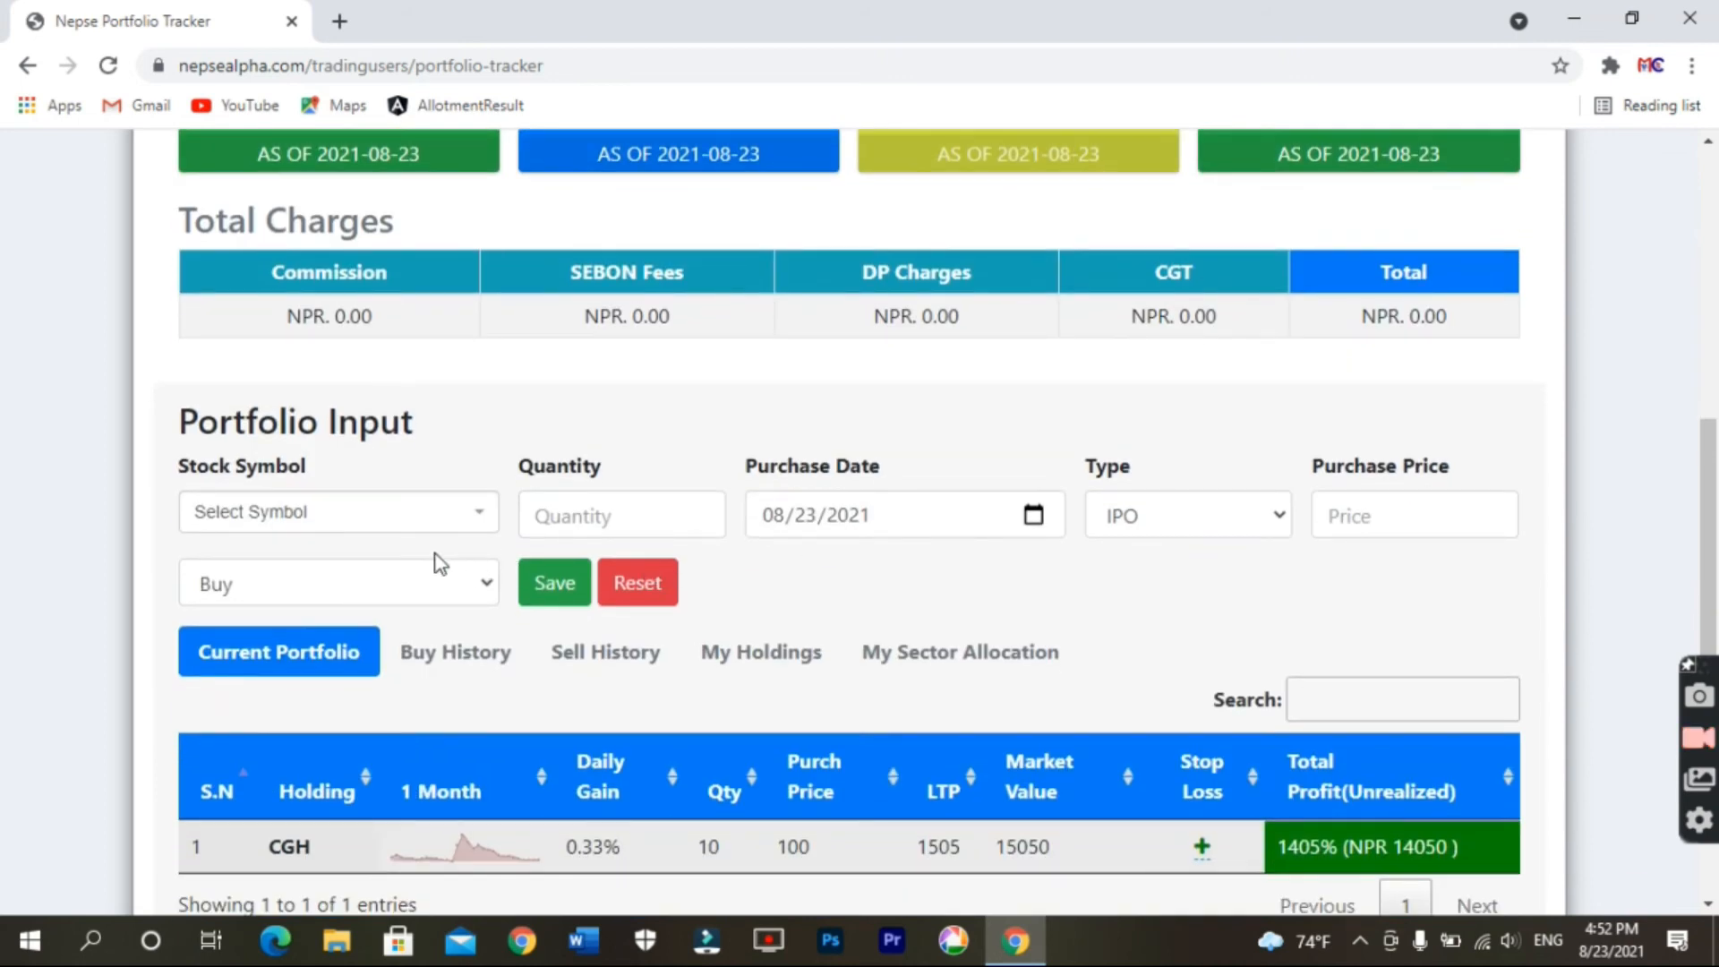
{"action": "left_click", "coordinate": [430, 515]}
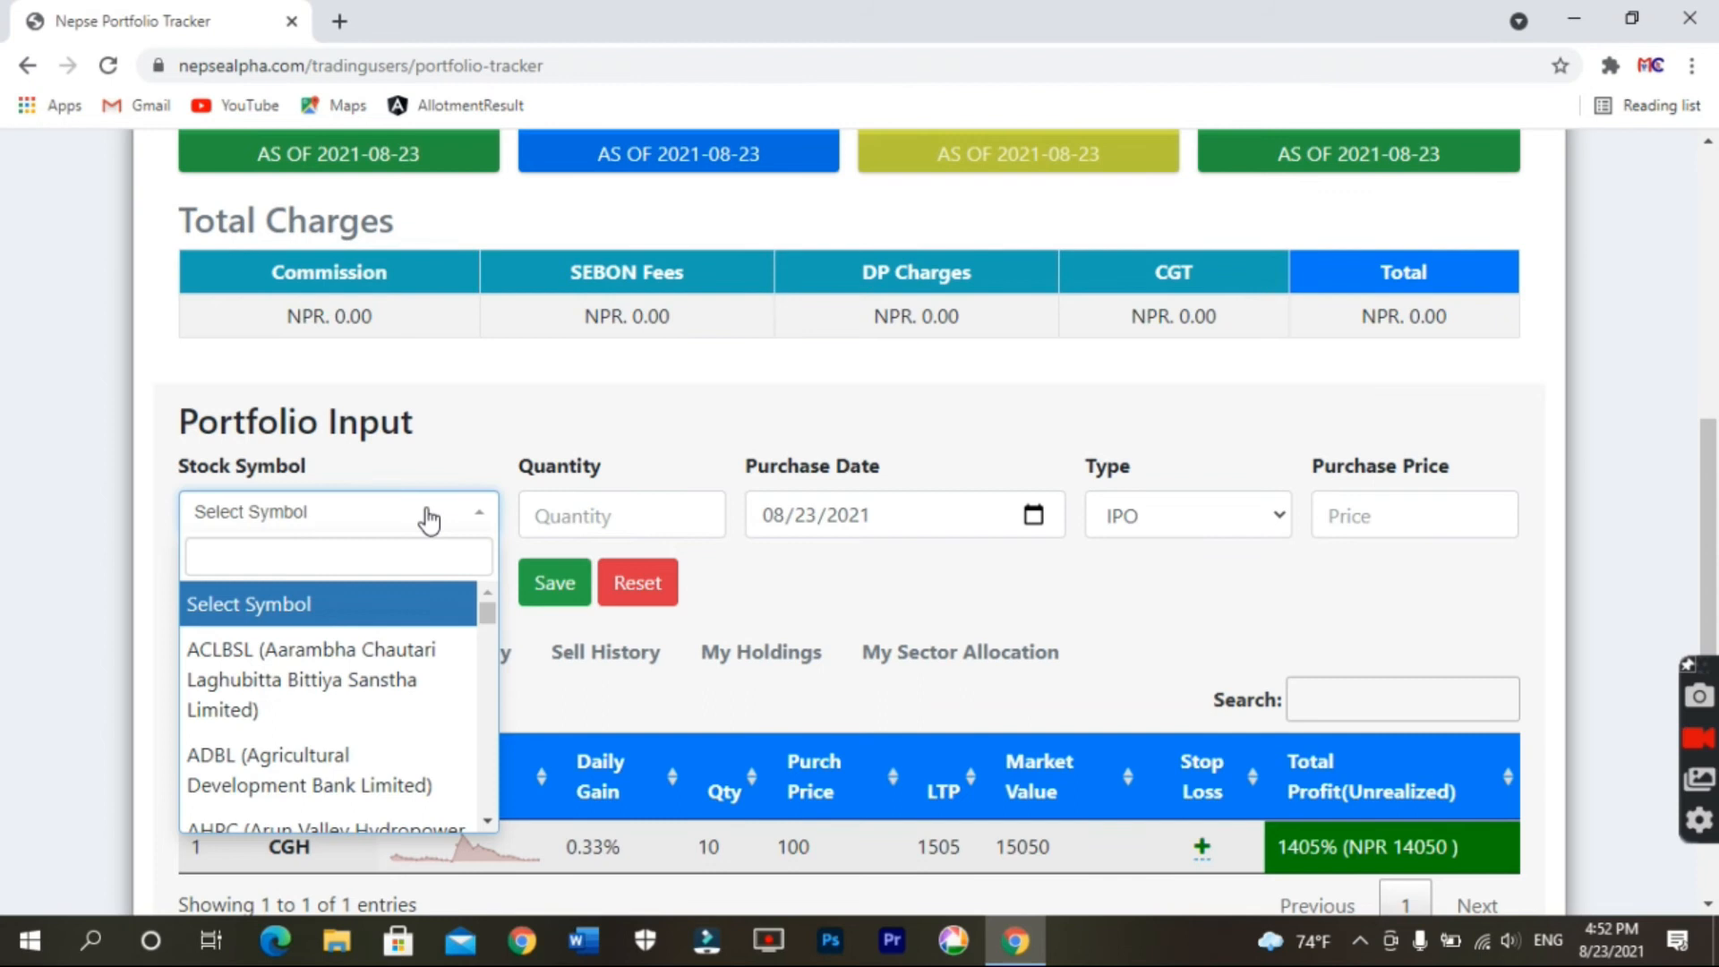
{"action": "type", "text": "mn"}
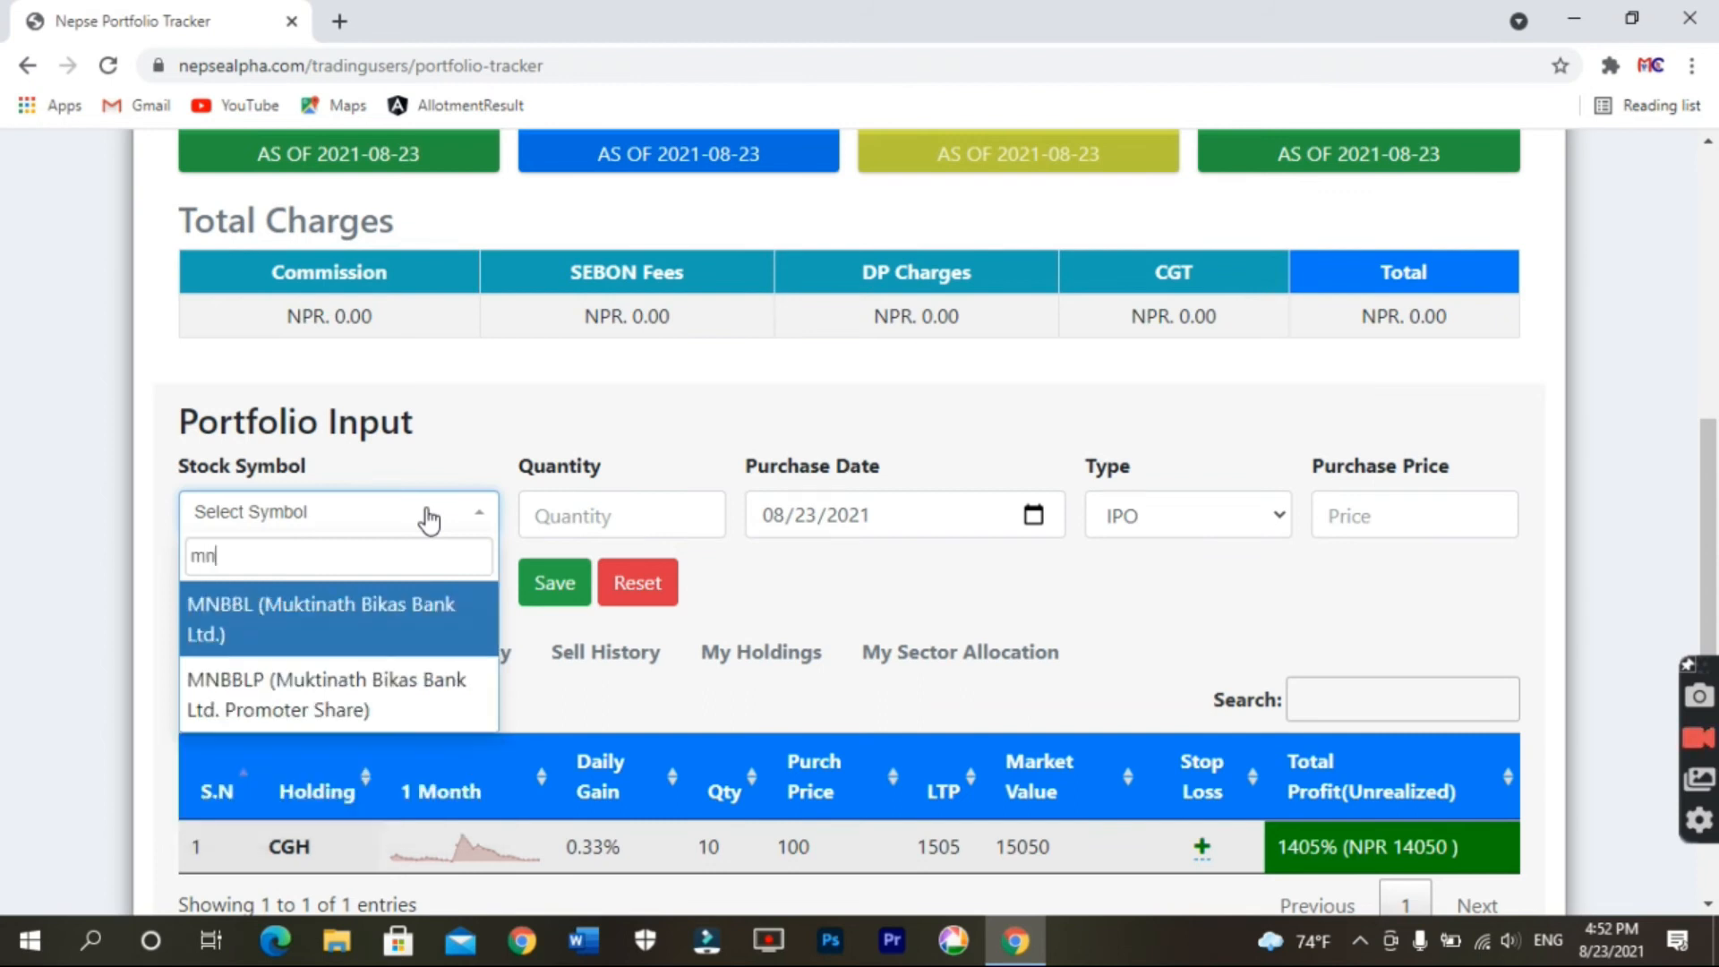
{"action": "left_click", "coordinate": [390, 607]}
{"action": "left_click", "coordinate": [569, 503]}
{"action": "type", "text": "200"}
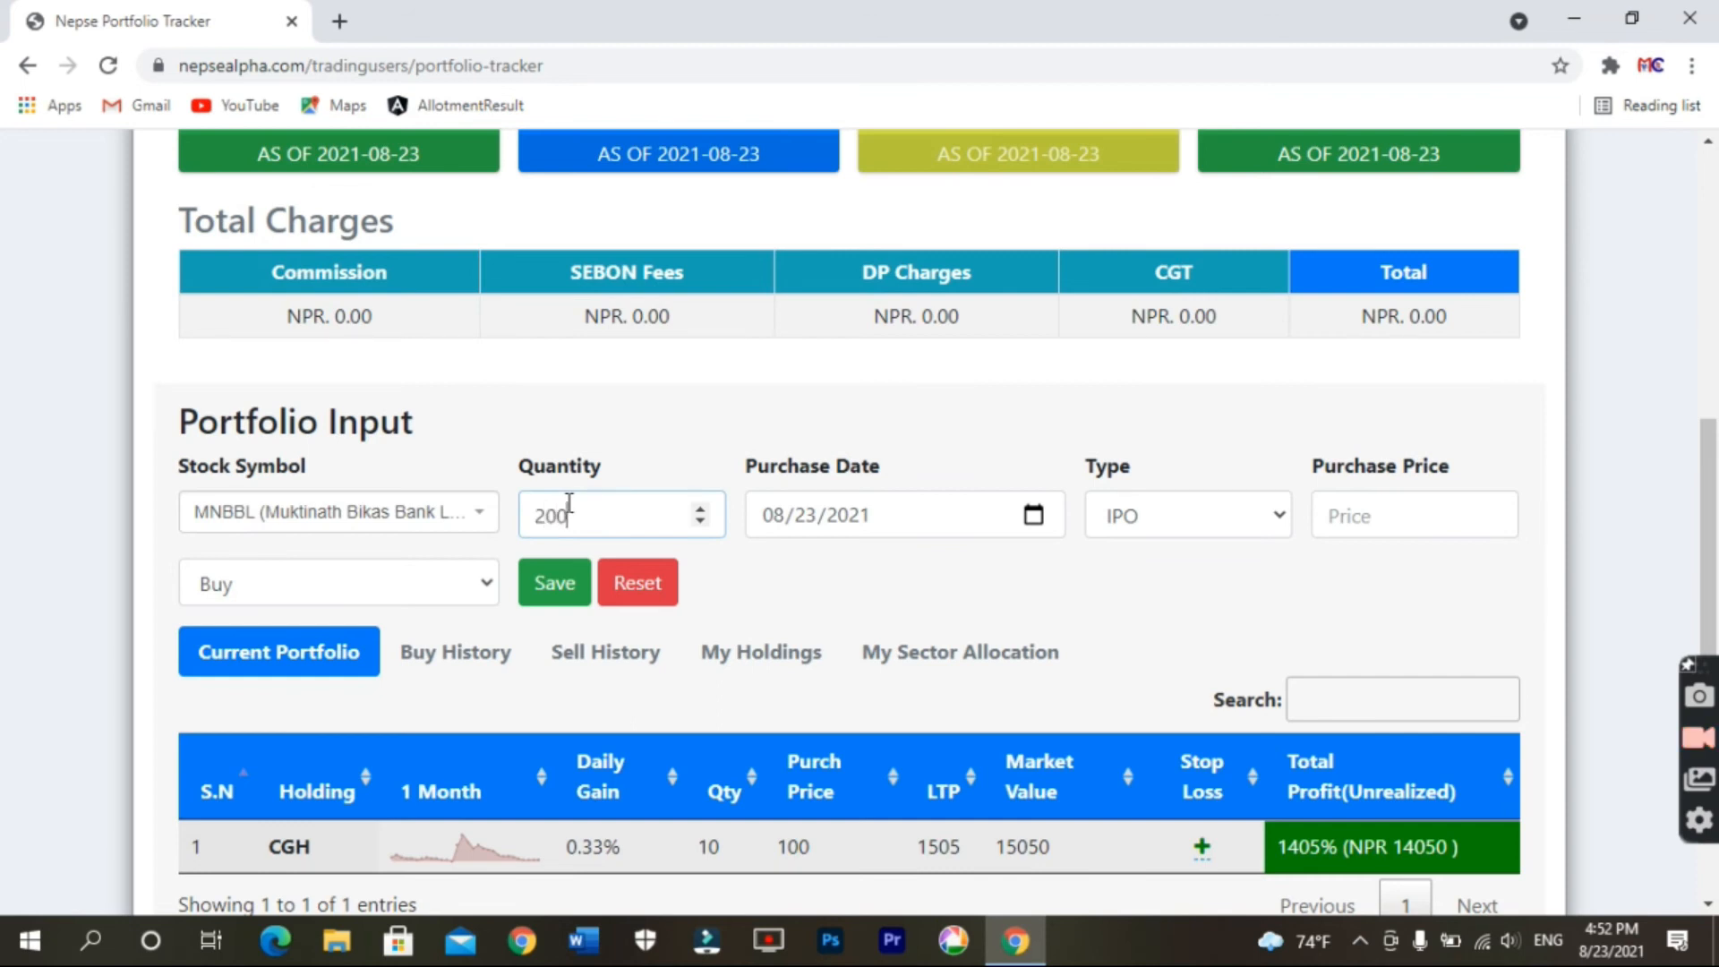
Step: Set the MNBBL purchase type to Secondary and the price to 480, then save the entry and confirm its details
{"action": "left_click", "coordinate": [1276, 512]}
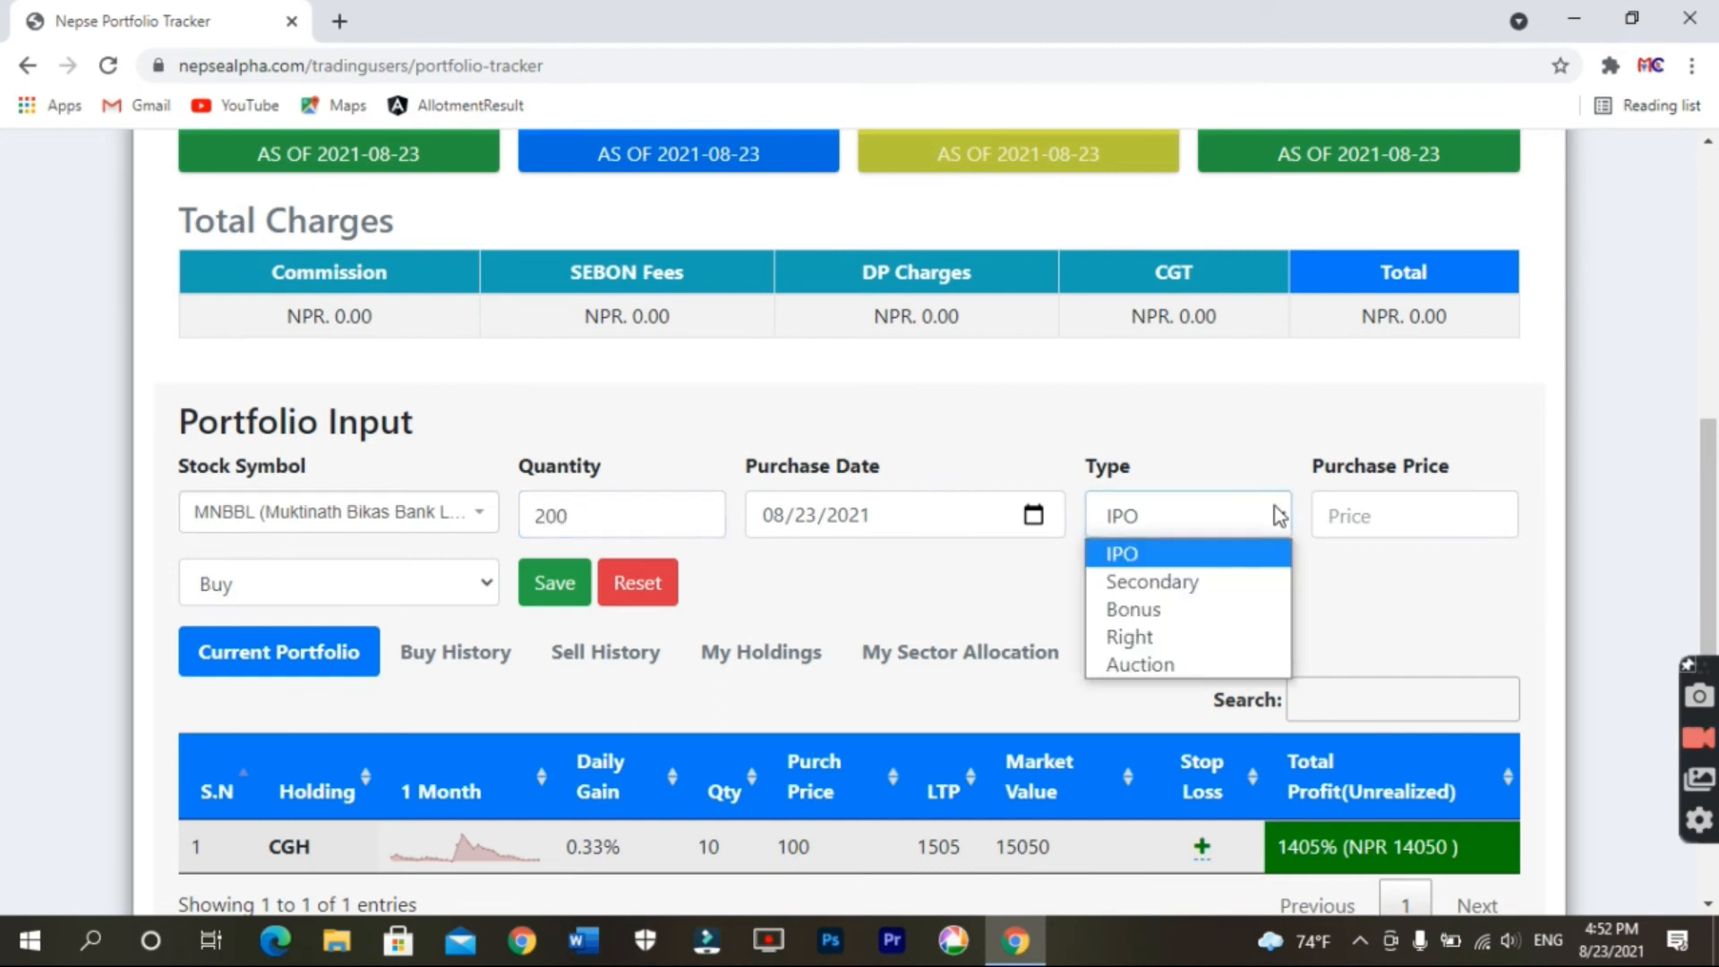
{"action": "left_click", "coordinate": [1210, 584]}
{"action": "left_click", "coordinate": [1338, 512]}
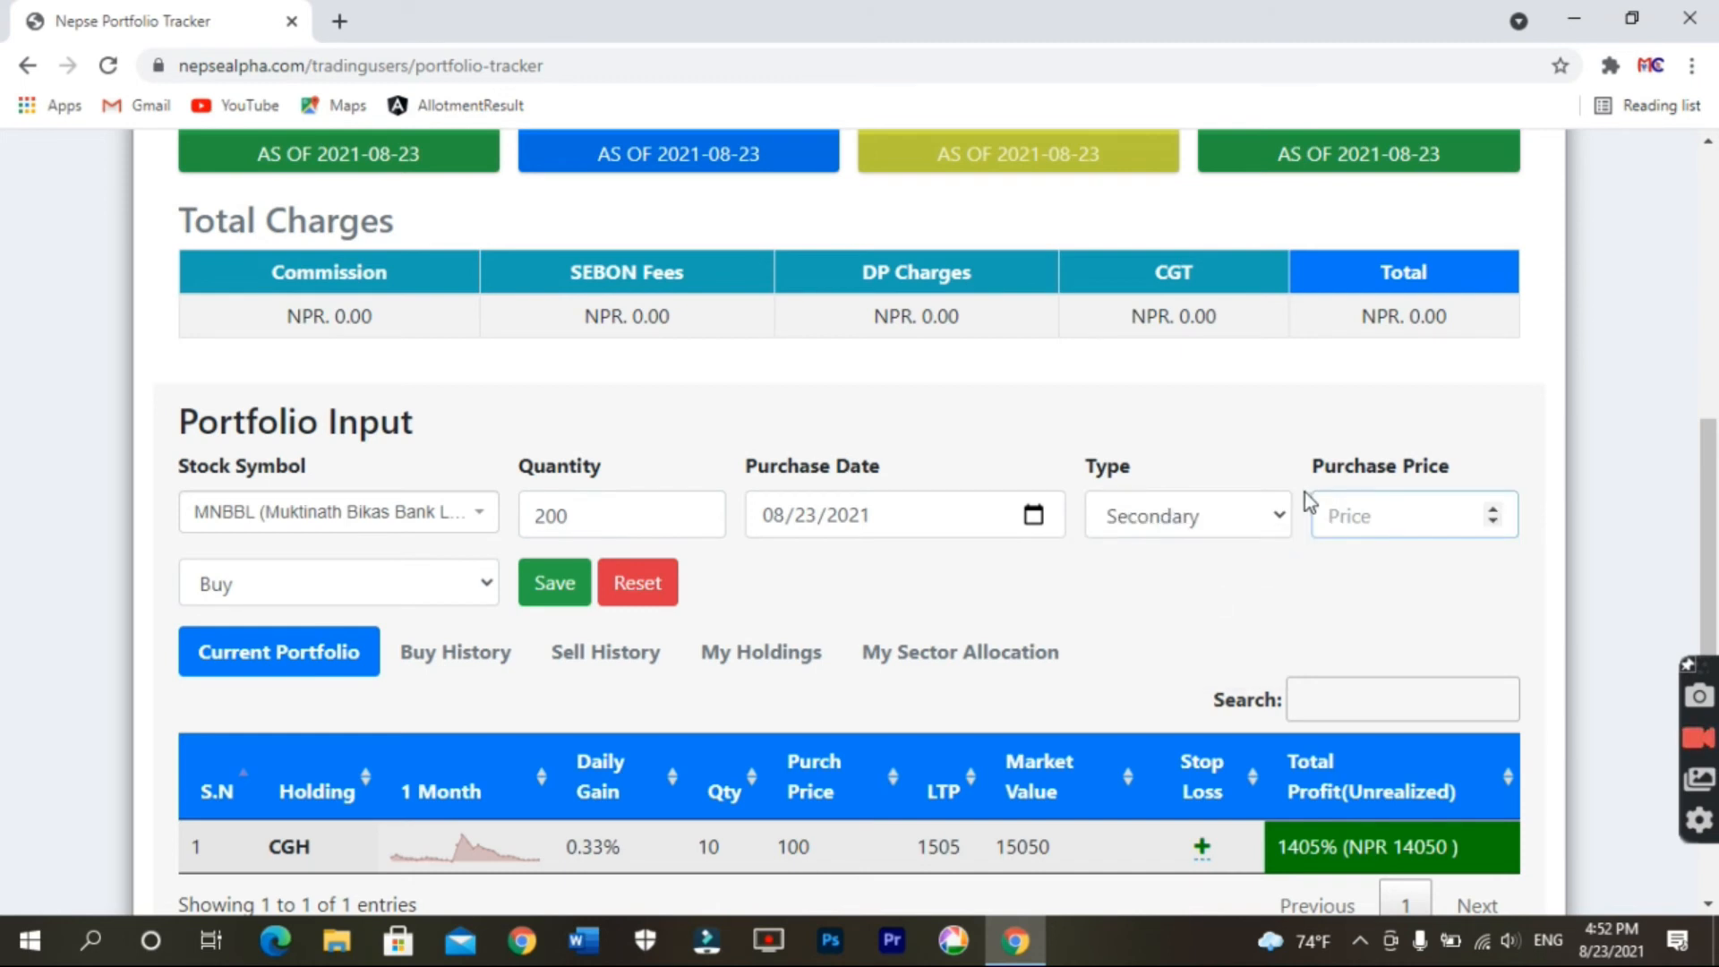
{"action": "type", "text": "480"}
{"action": "left_click", "coordinate": [555, 584]}
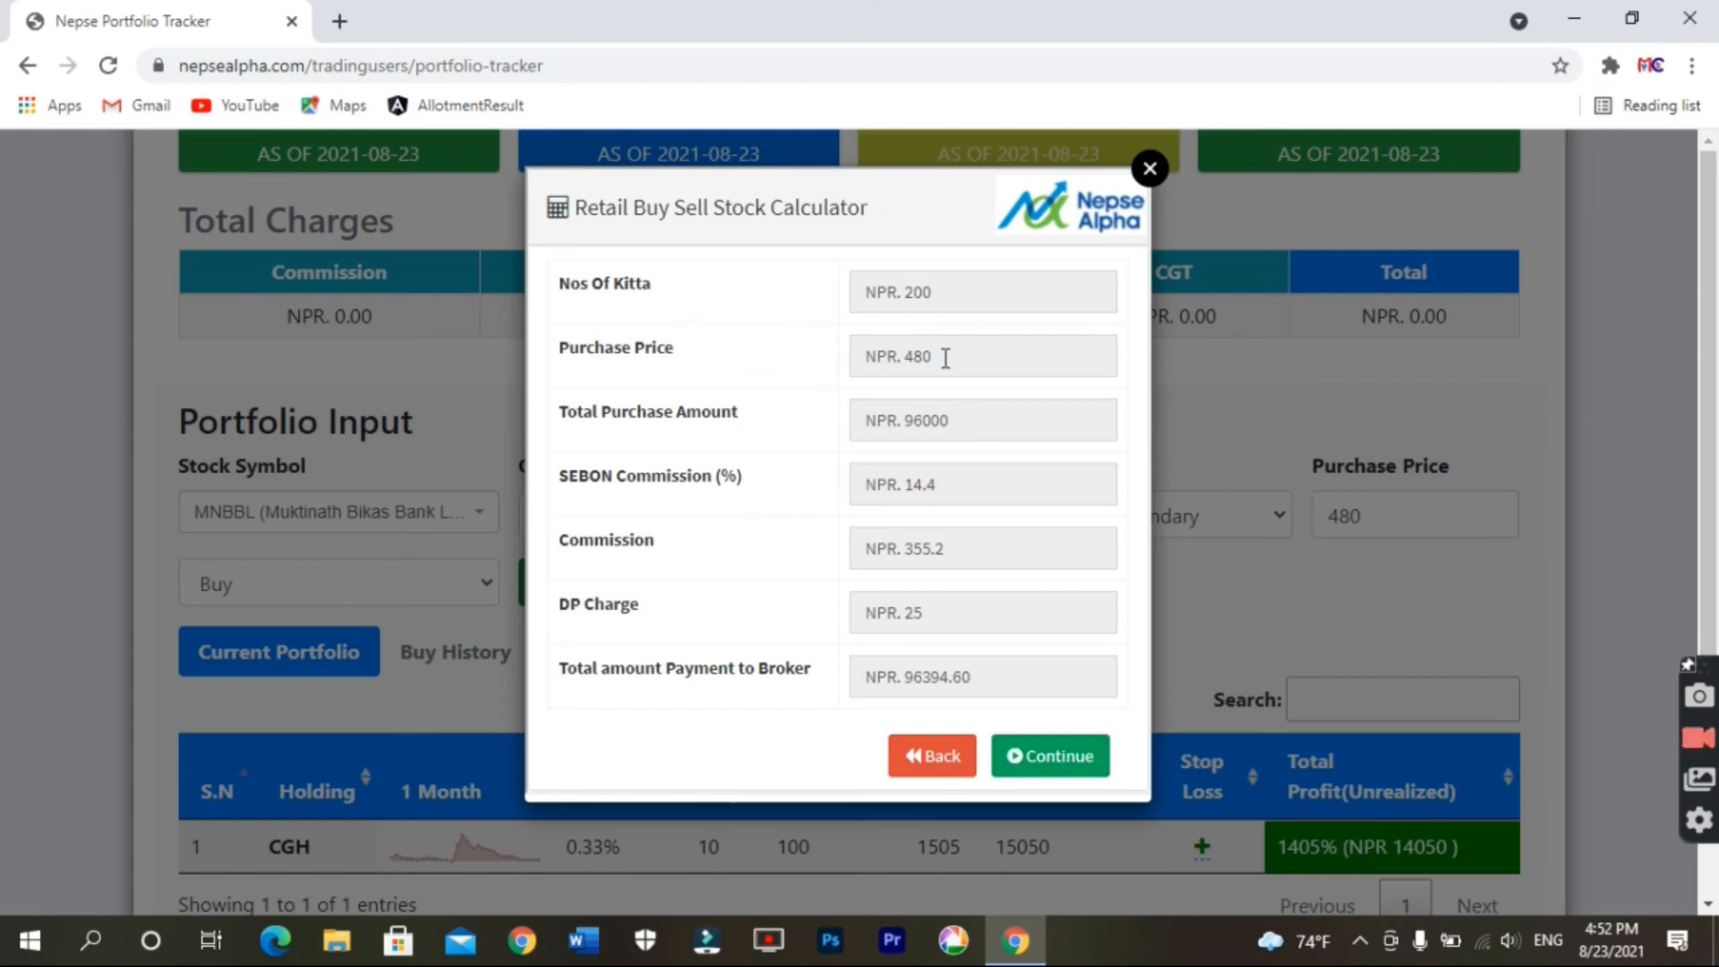
{"action": "left_click", "coordinate": [1067, 761]}
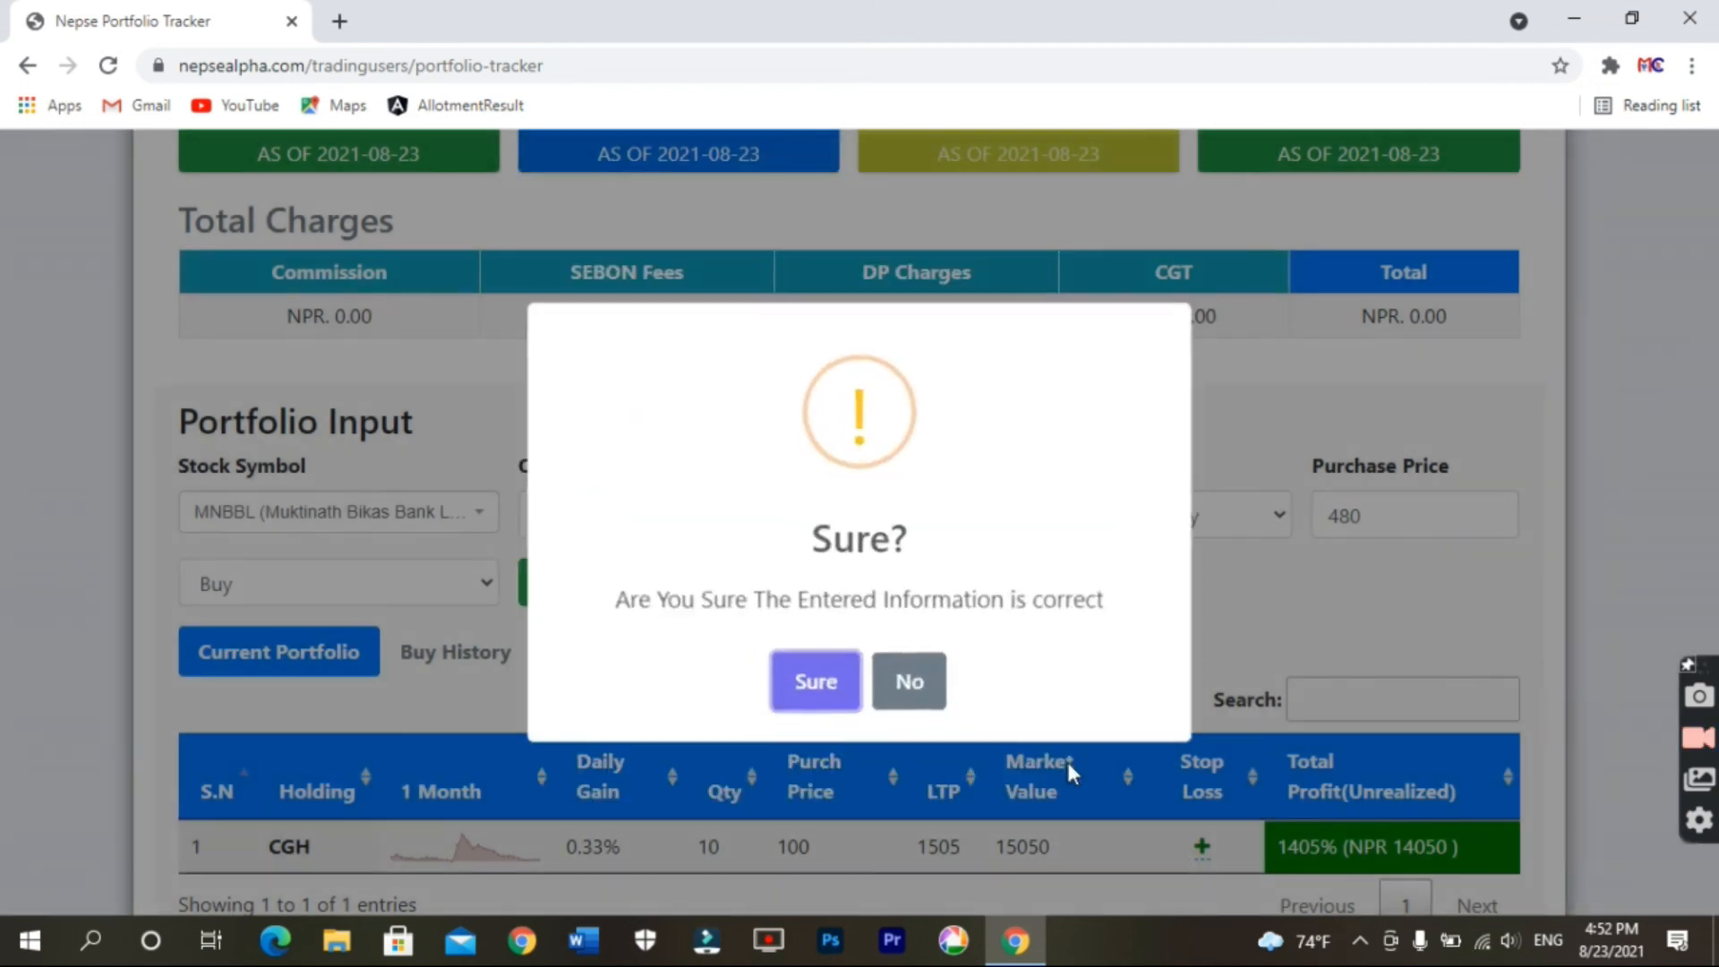
{"action": "left_click", "coordinate": [818, 678]}
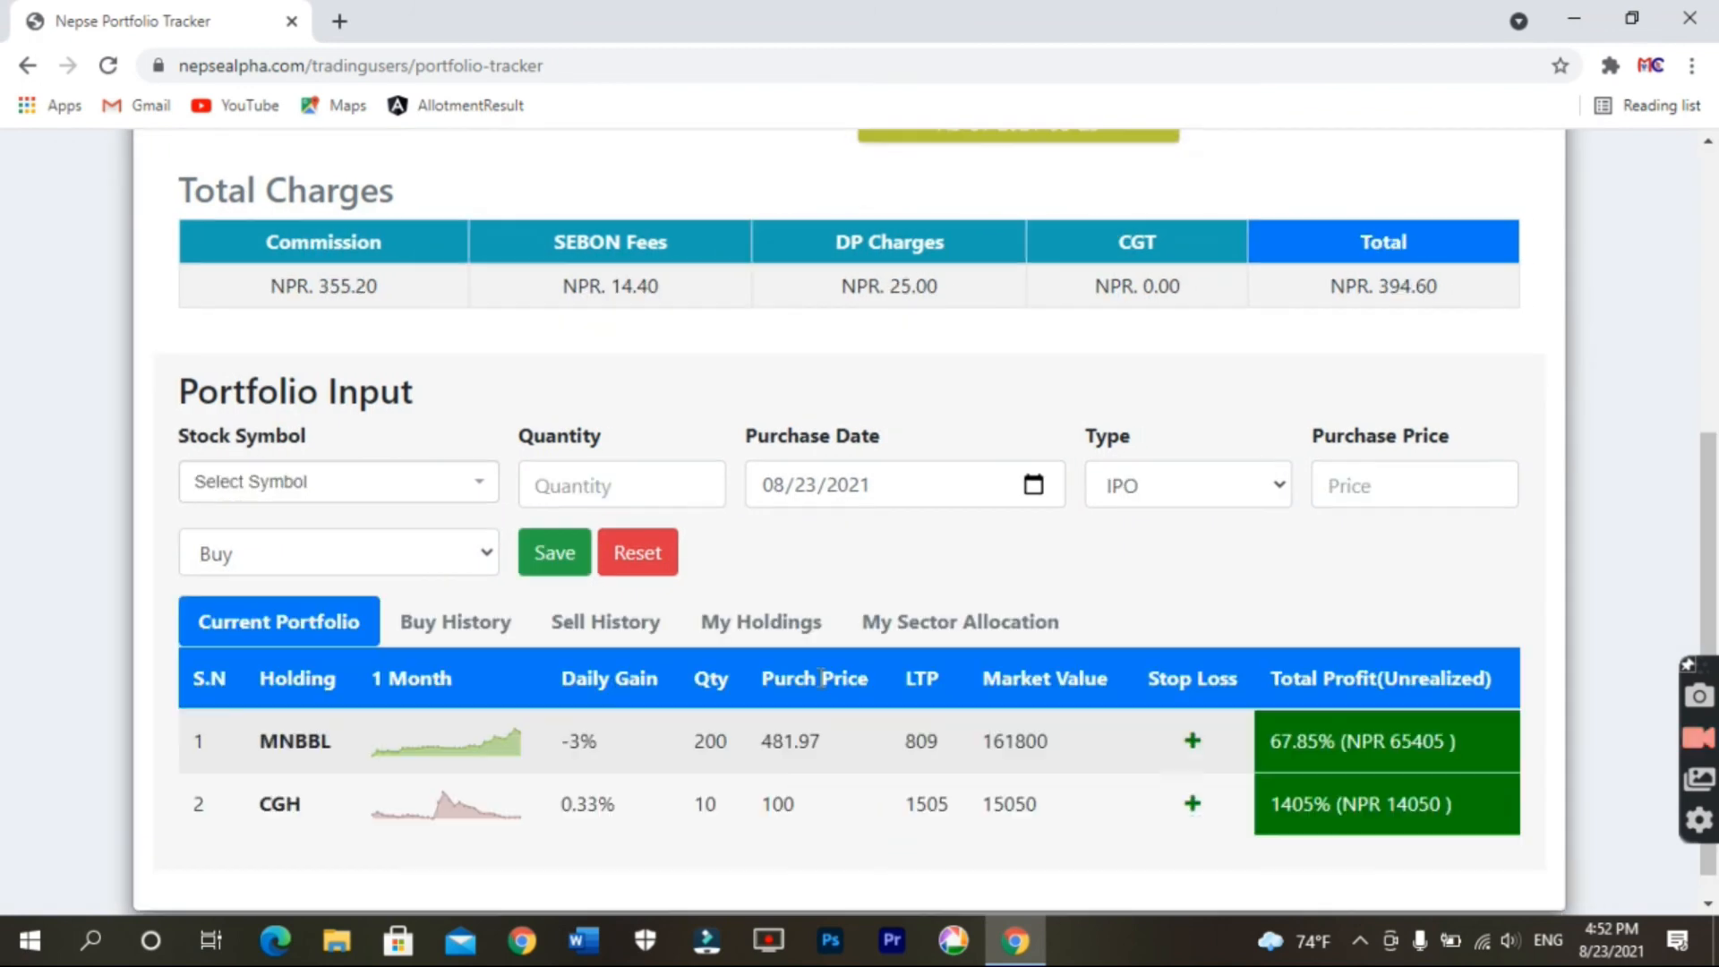
Step: Review the portfolio summary and current holdings table, and check which transaction options are available for a portfolio entry
{"action": "scroll", "coordinate": [842, 675], "scroll_direction": "down", "scroll_amount": 2}
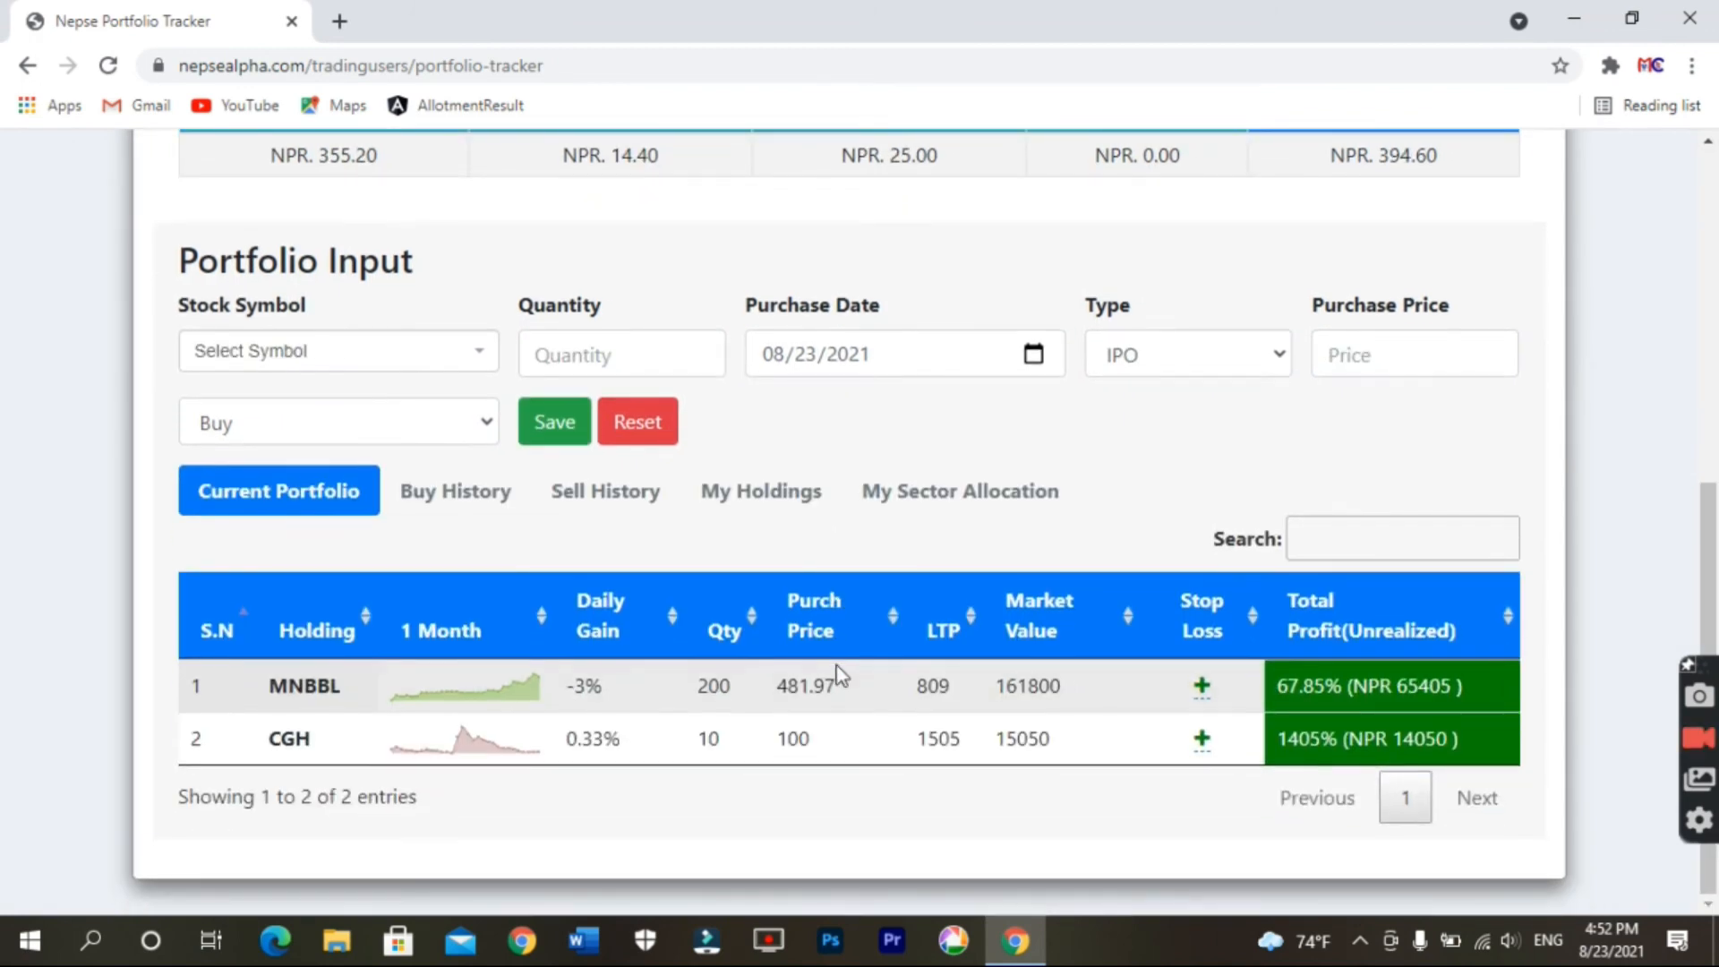
{"action": "scroll", "coordinate": [841, 548], "scroll_direction": "up", "scroll_amount": 5}
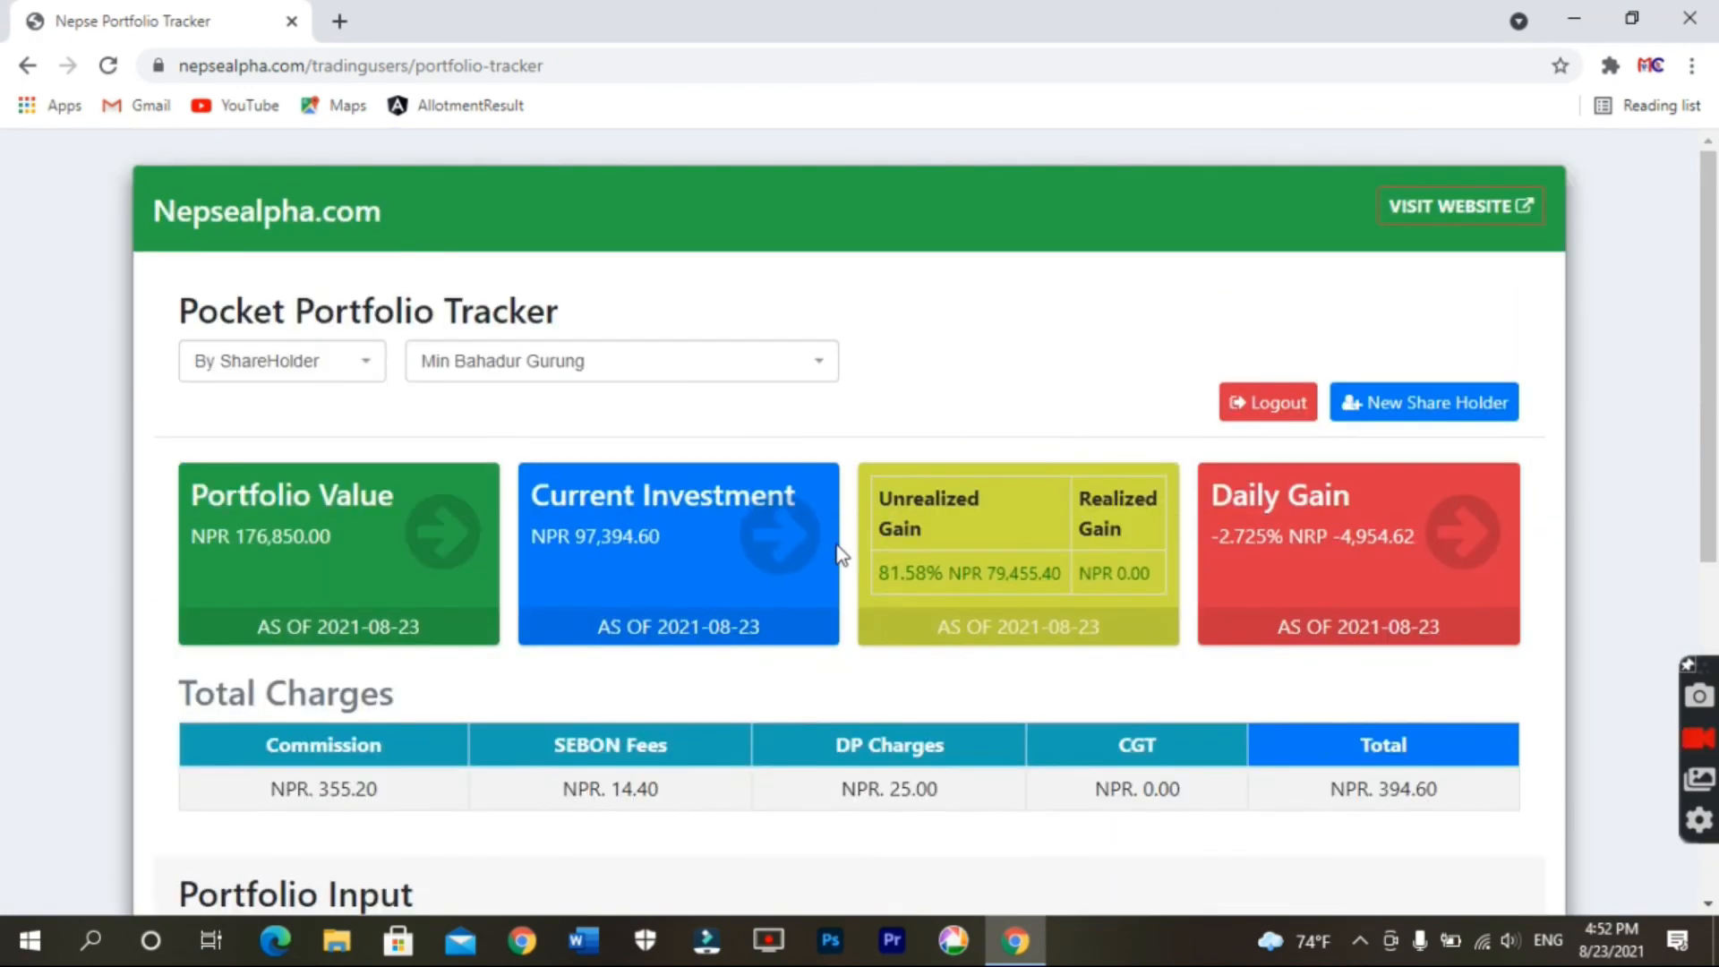
{"action": "scroll", "coordinate": [842, 550], "scroll_direction": "down", "scroll_amount": 2}
{"action": "scroll", "coordinate": [841, 555], "scroll_direction": "up", "scroll_amount": 1}
{"action": "scroll", "coordinate": [841, 555], "scroll_direction": "down", "scroll_amount": 4}
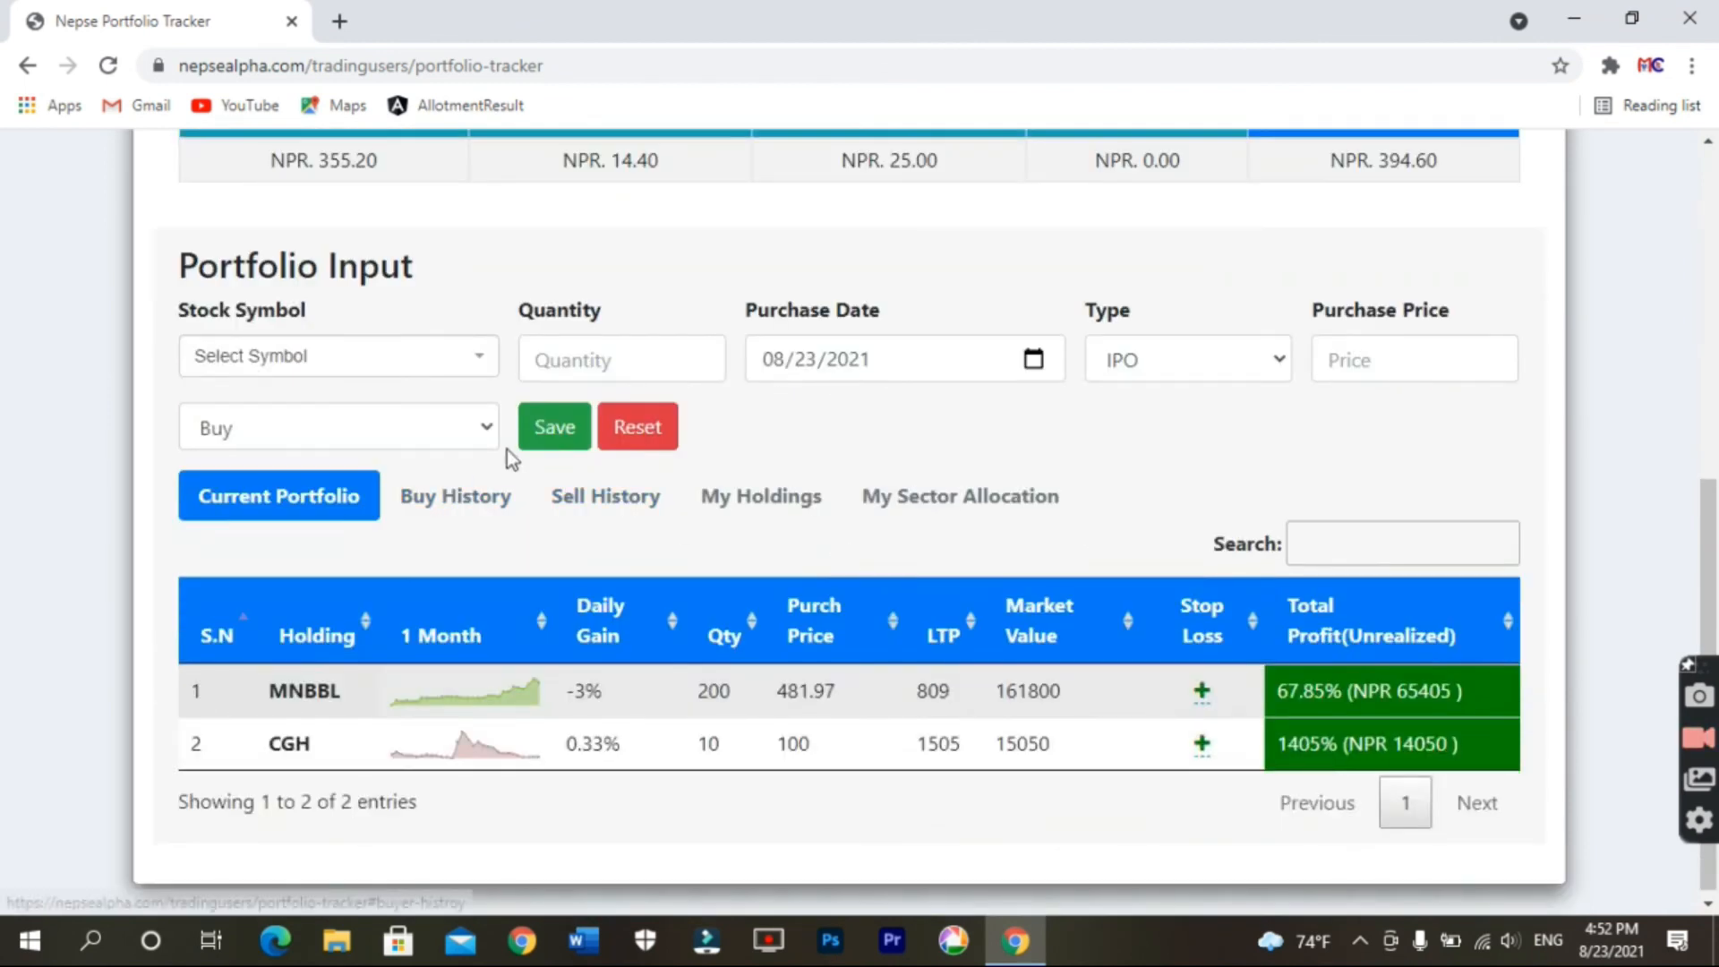
{"action": "left_click", "coordinate": [483, 430]}
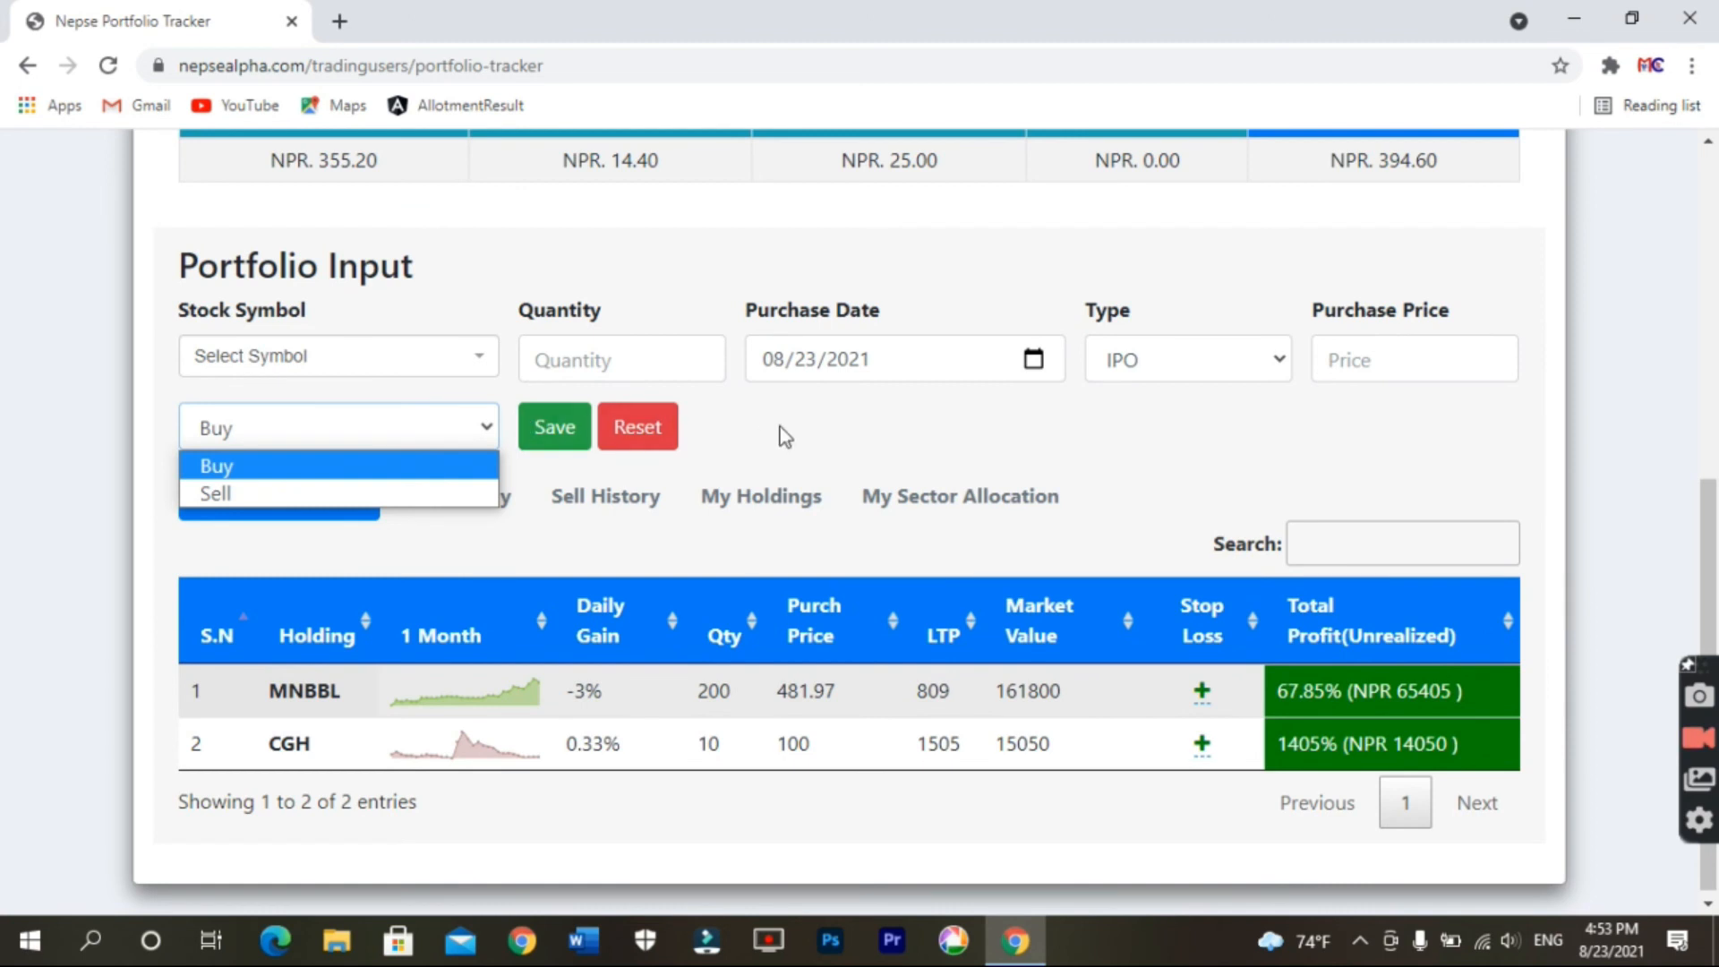
{"action": "left_click", "coordinate": [882, 443]}
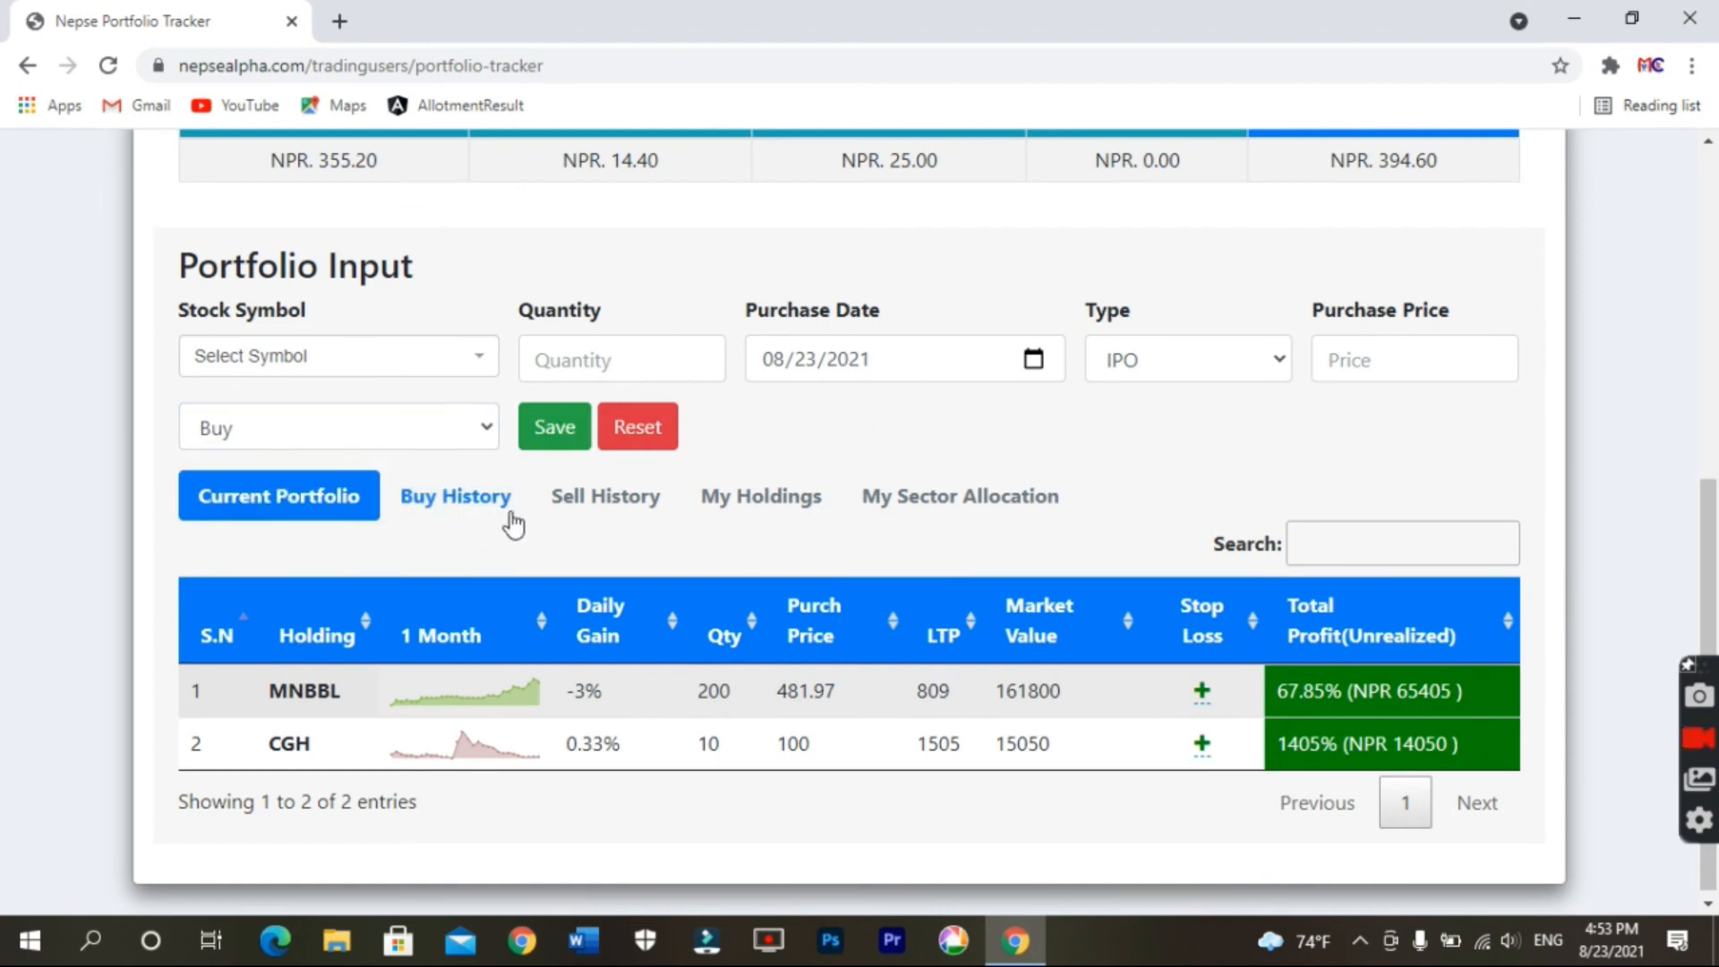
Step: View the share holder's buy history and sell history
{"action": "scroll", "coordinate": [904, 465], "scroll_direction": "up", "scroll_amount": 5}
{"action": "scroll", "coordinate": [902, 463], "scroll_direction": "down", "scroll_amount": 7}
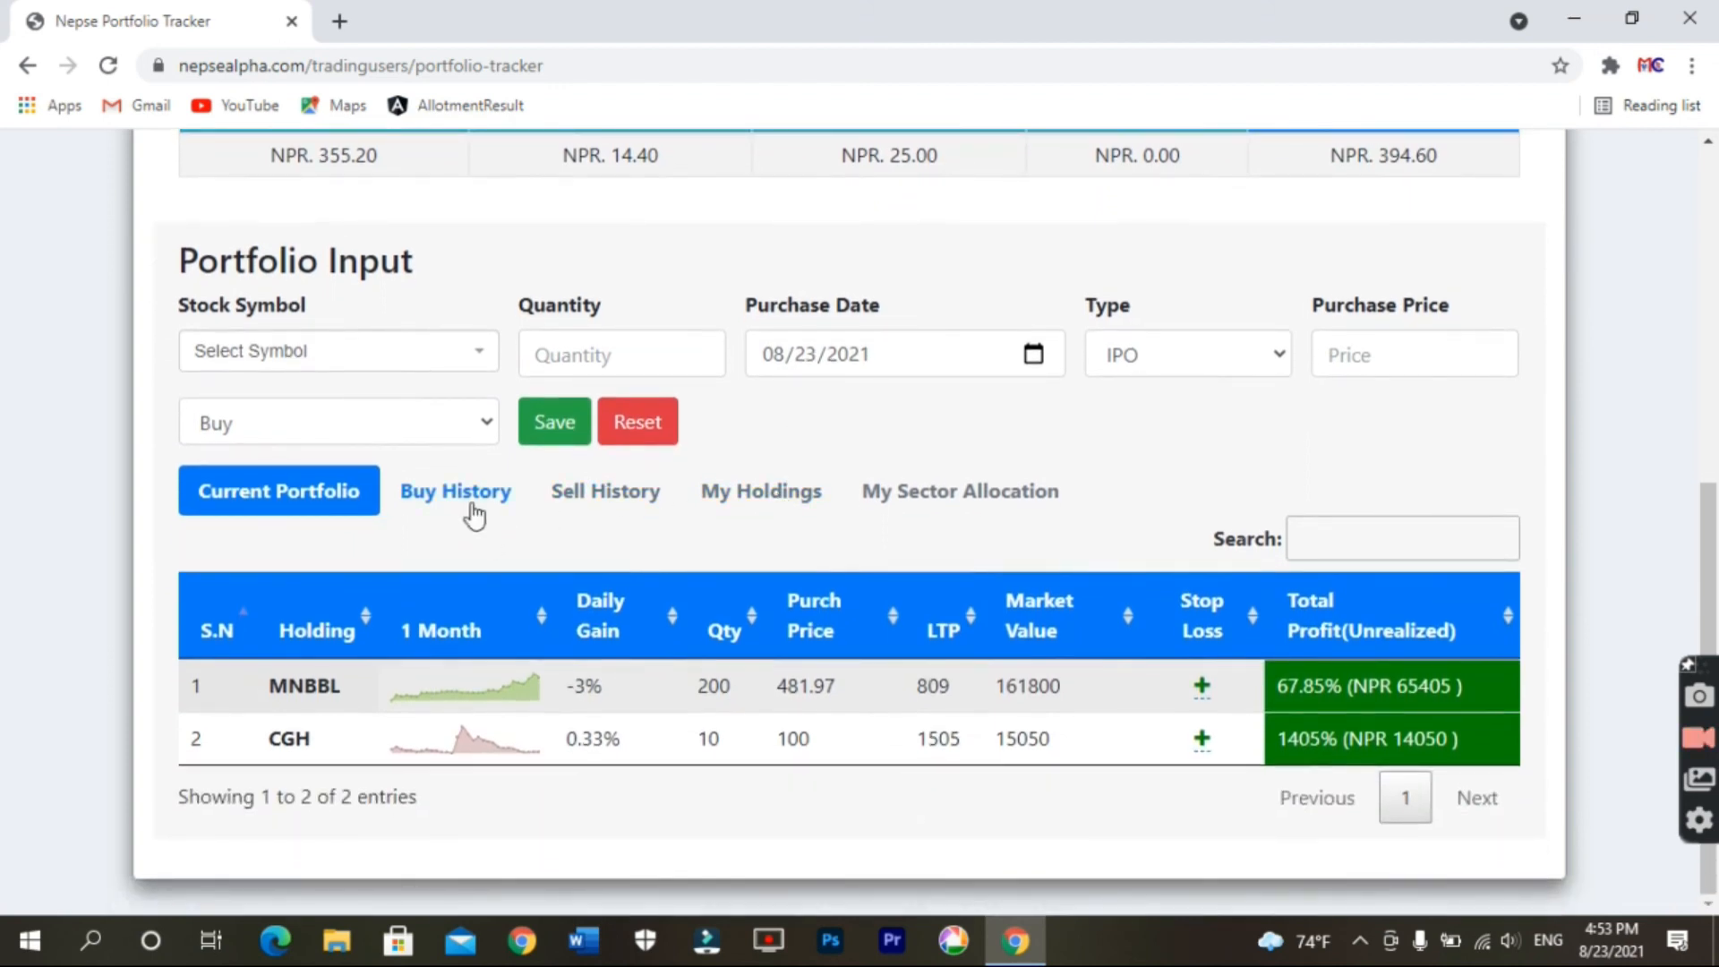
{"action": "left_click", "coordinate": [472, 510]}
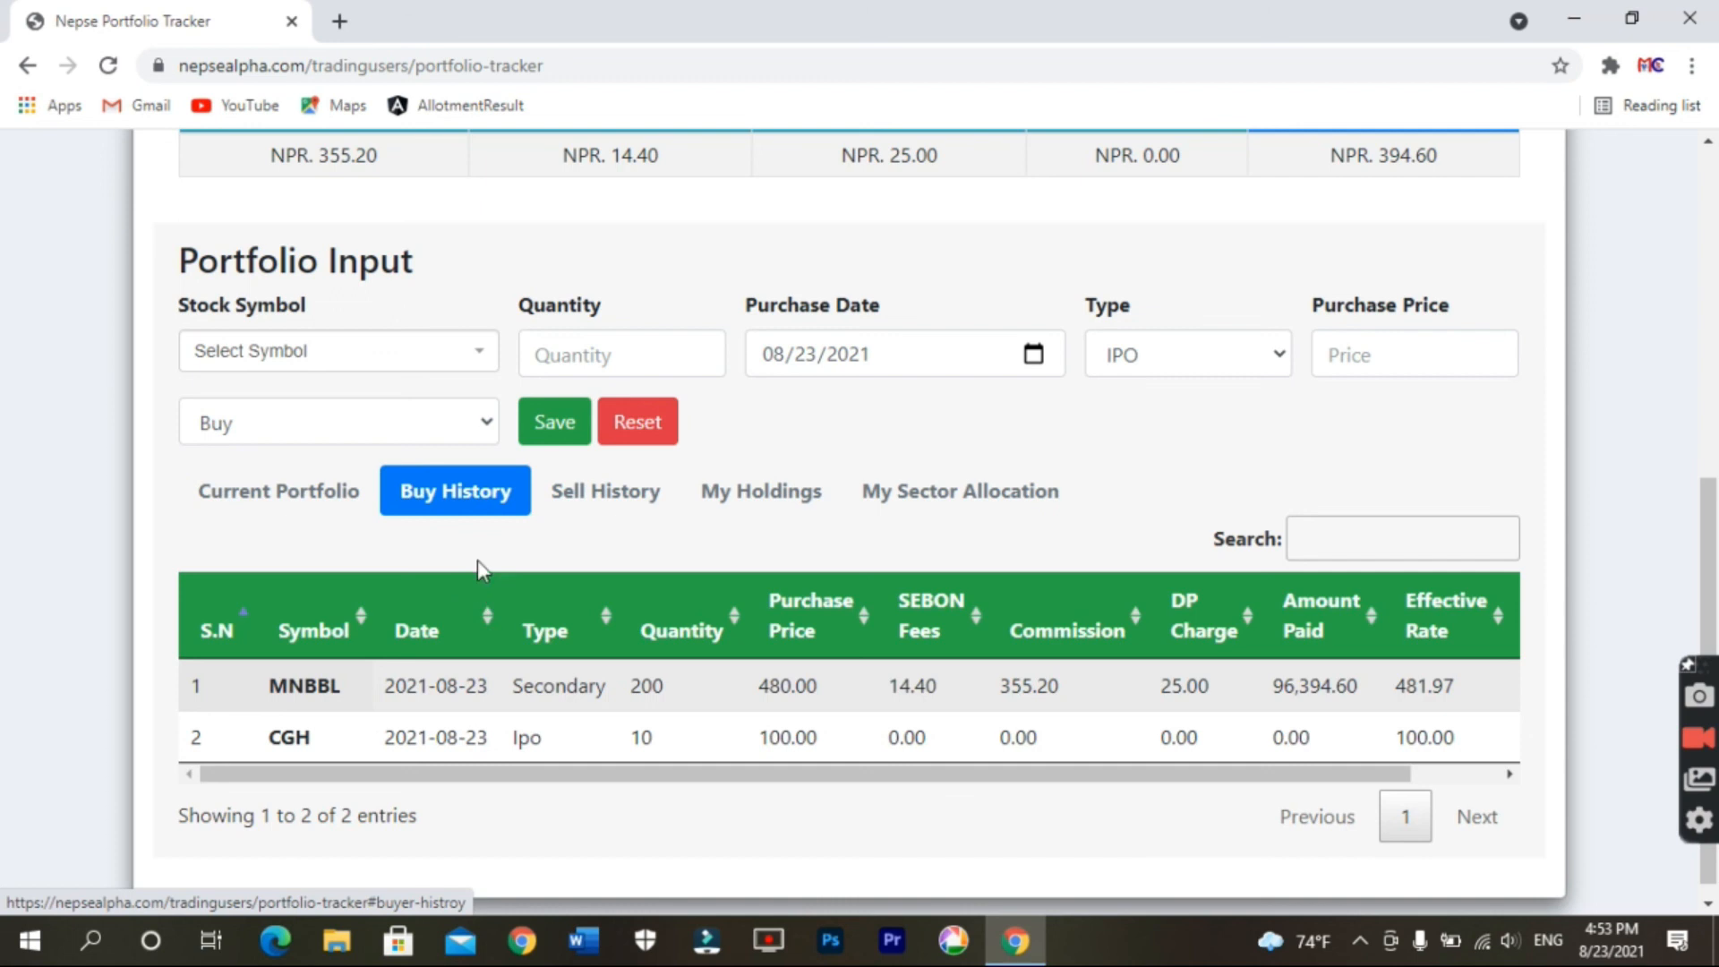
{"action": "left_click", "coordinate": [603, 491]}
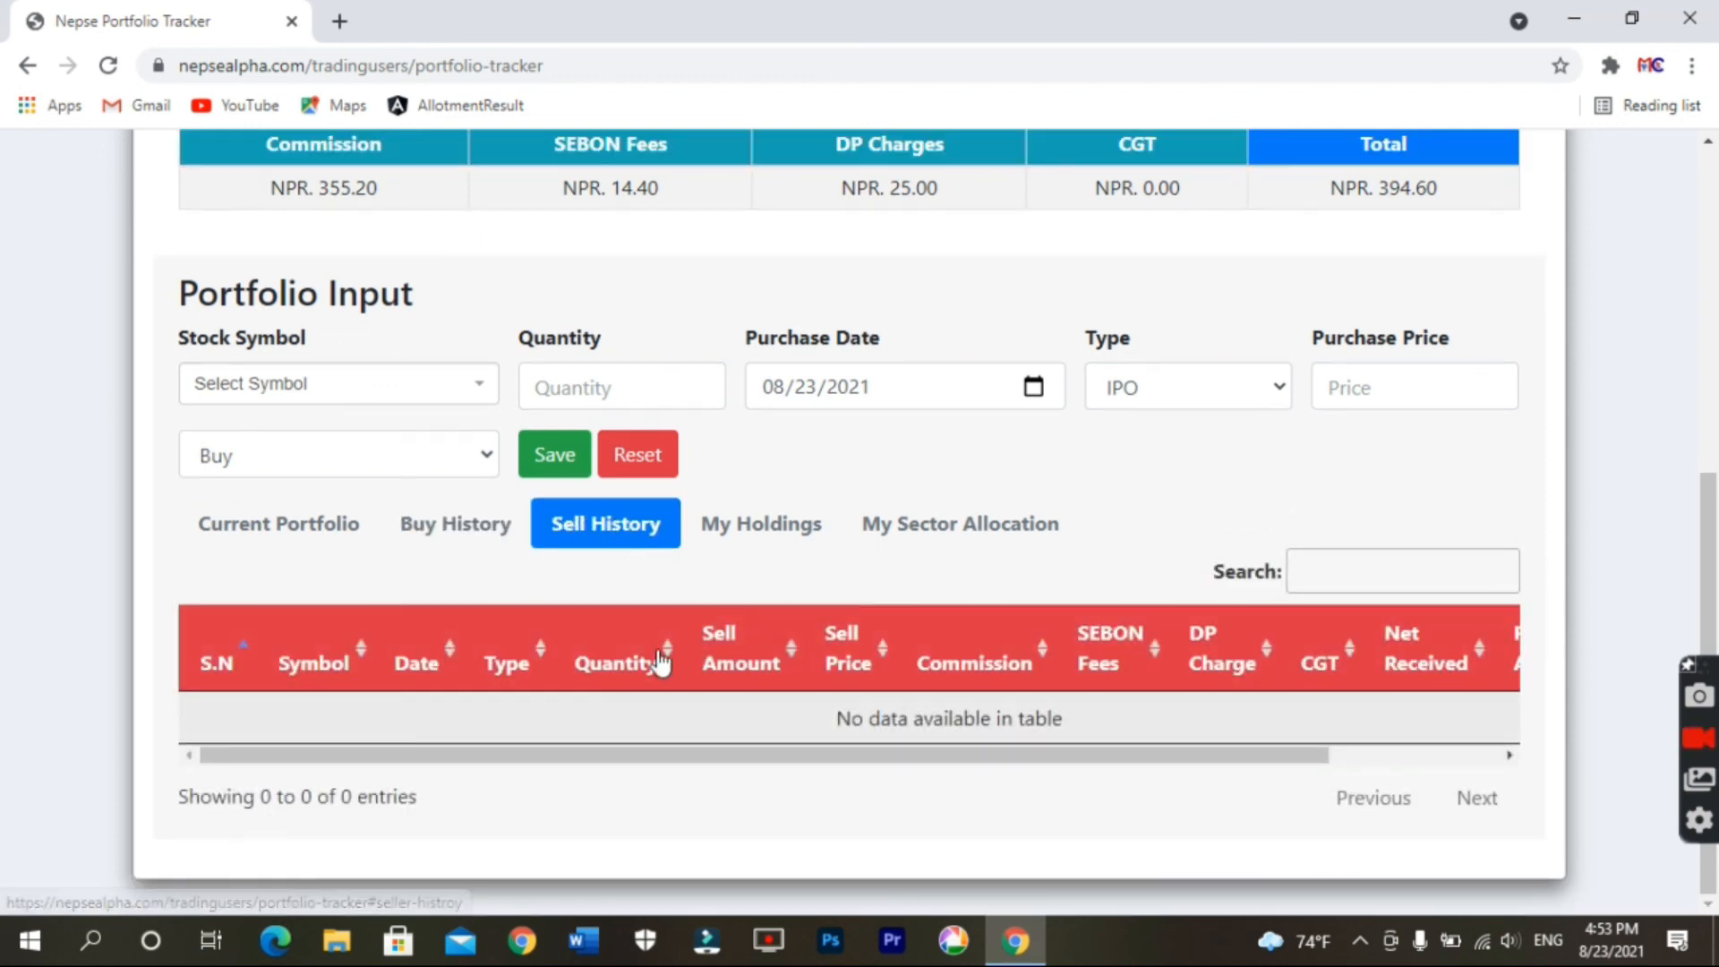
Step: Examine the vertical chart of the share holder's holdings by stock
{"action": "left_click", "coordinate": [761, 539]}
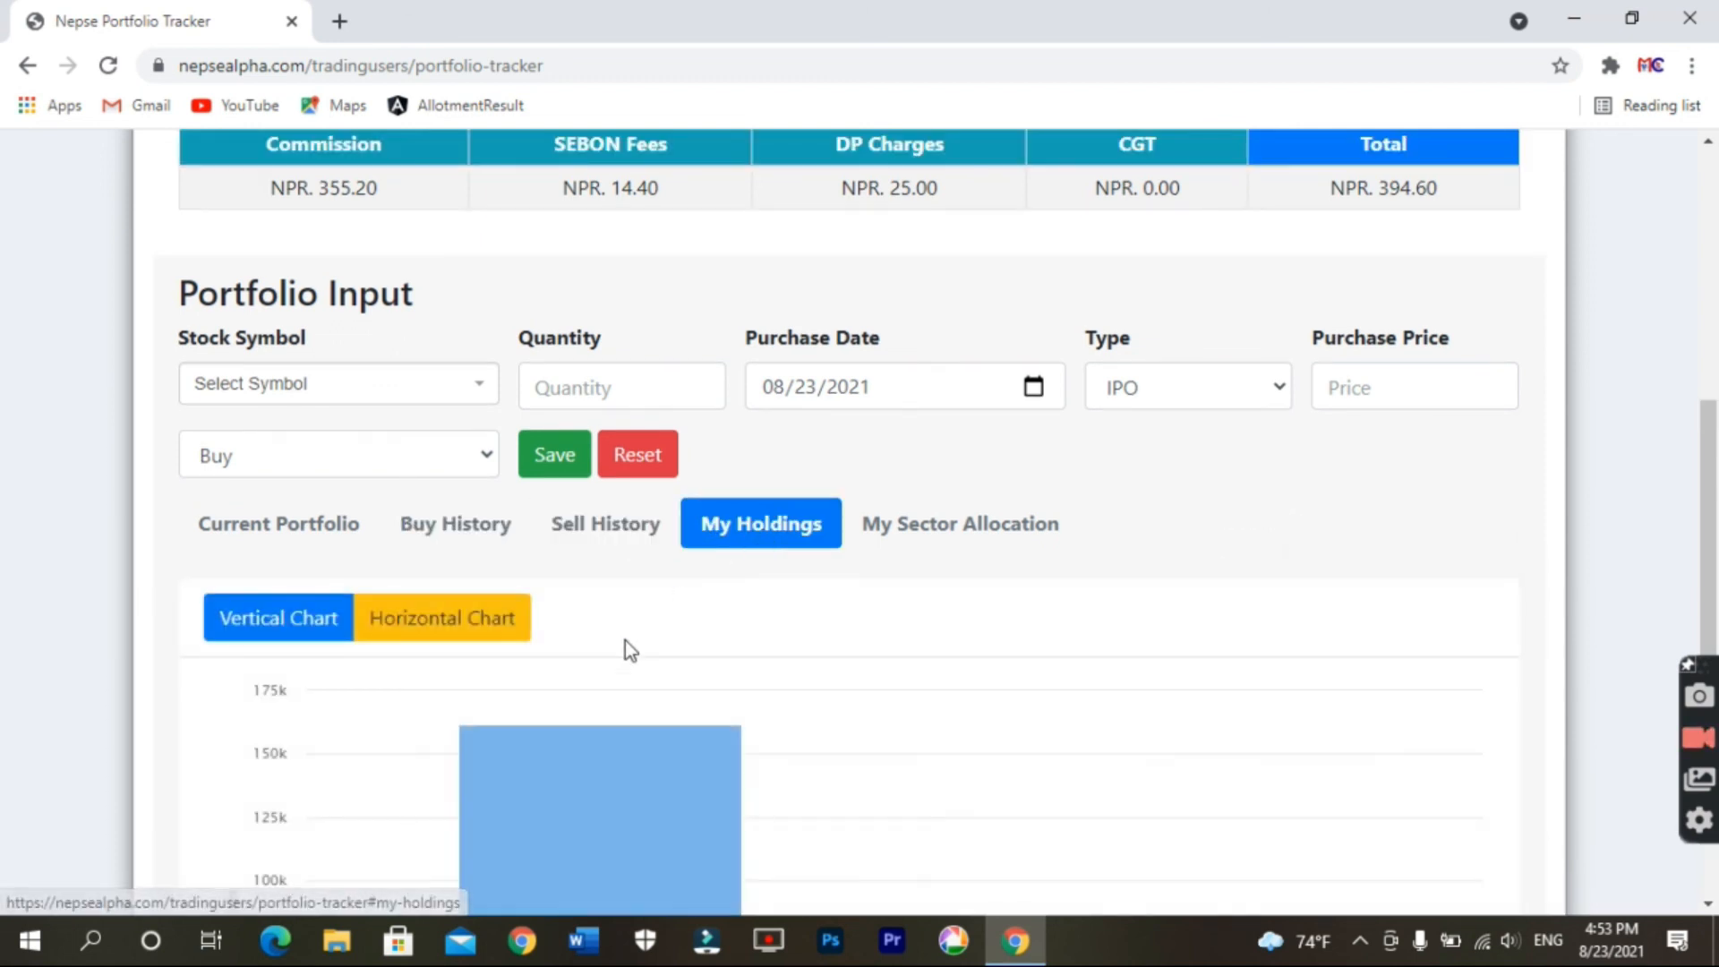
{"action": "scroll", "coordinate": [626, 641], "scroll_direction": "down", "scroll_amount": 5}
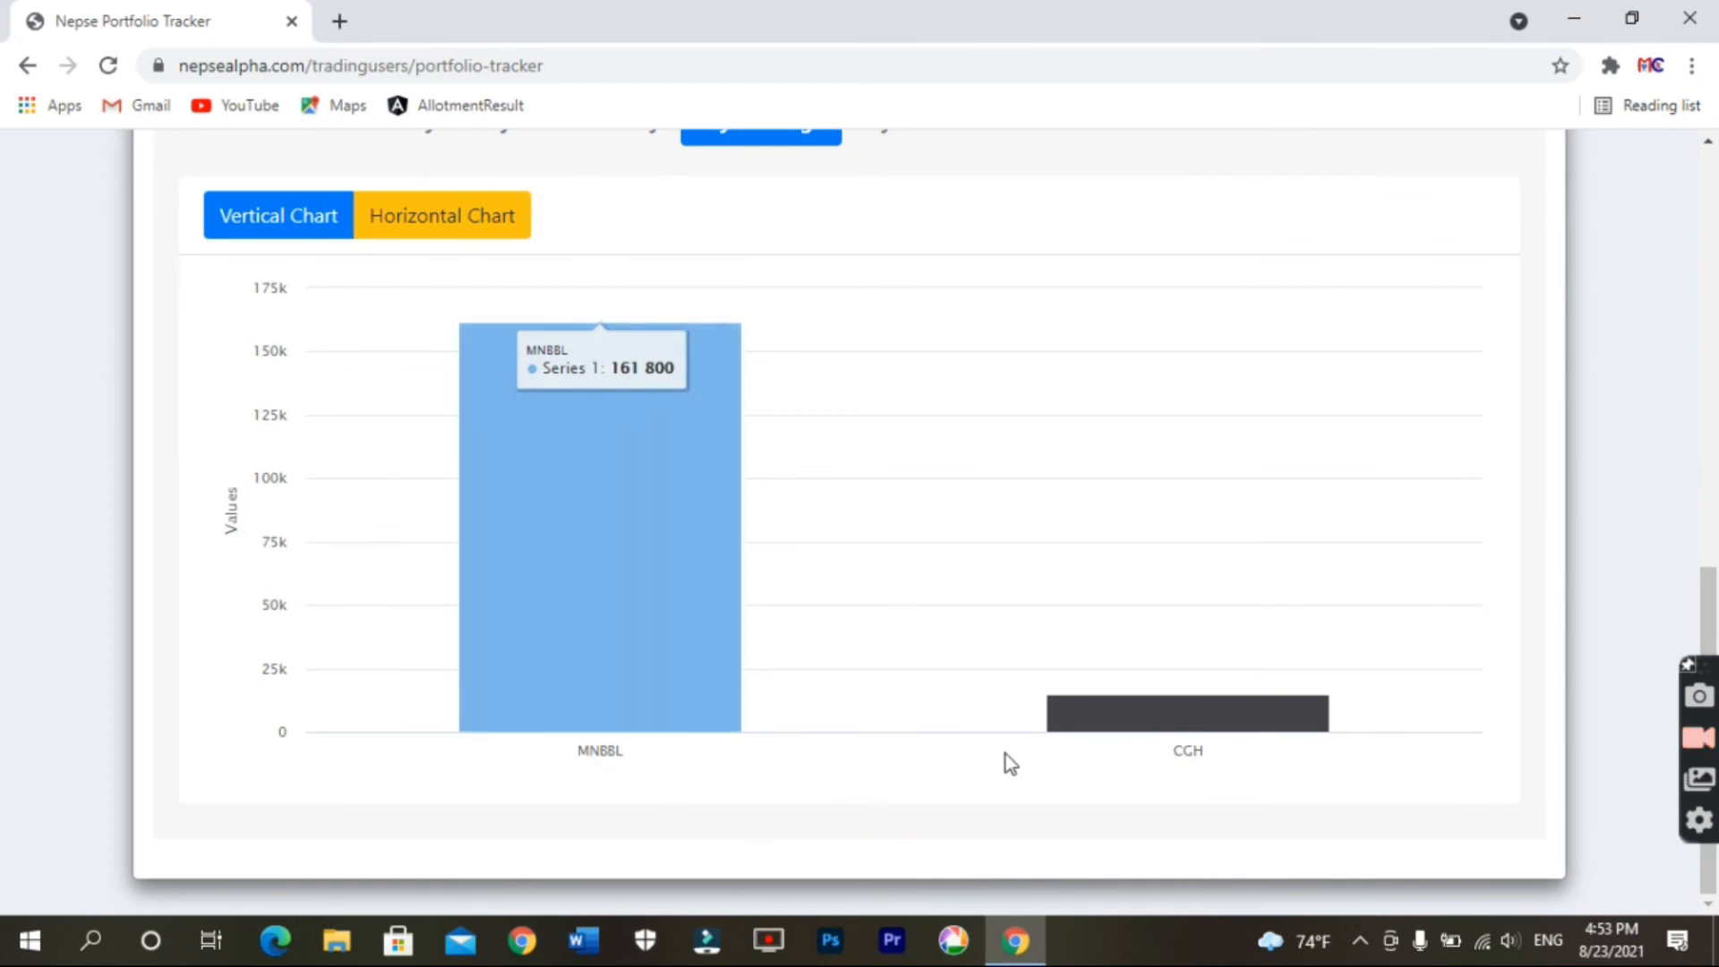
{"action": "scroll", "coordinate": [917, 583], "scroll_direction": "up", "scroll_amount": 5}
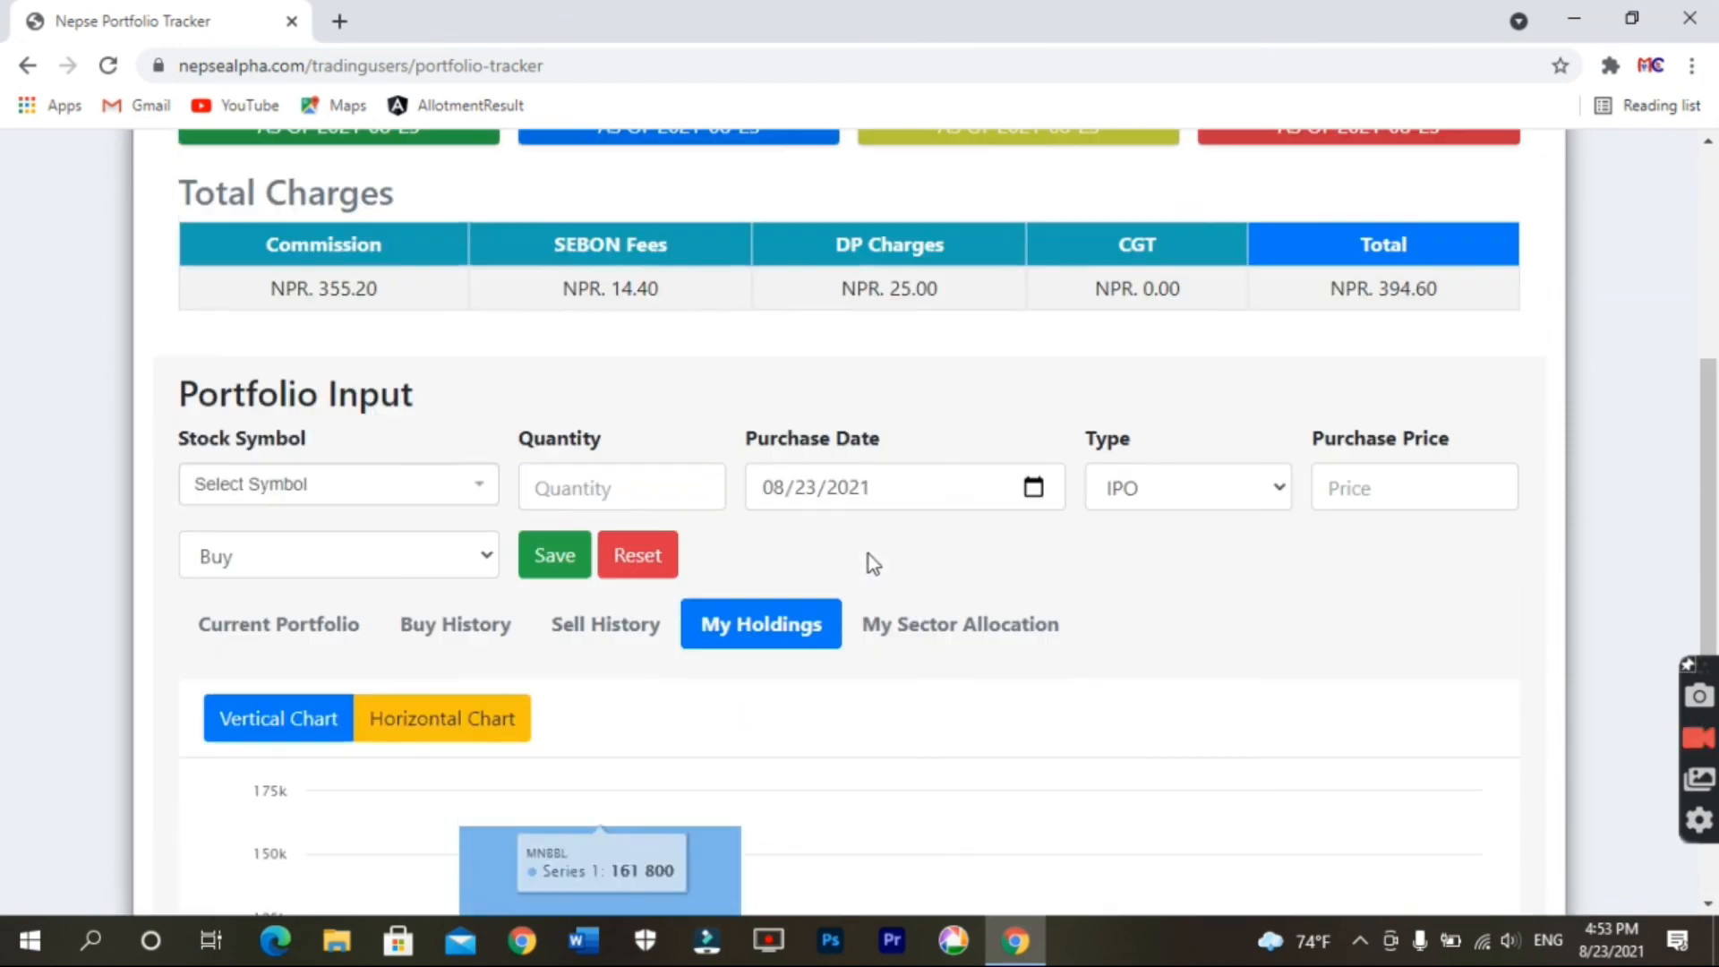
Step: Examine the sector allocation chart and return to the portfolio summary
{"action": "left_click", "coordinate": [982, 651]}
{"action": "scroll", "coordinate": [844, 615], "scroll_direction": "down", "scroll_amount": 4}
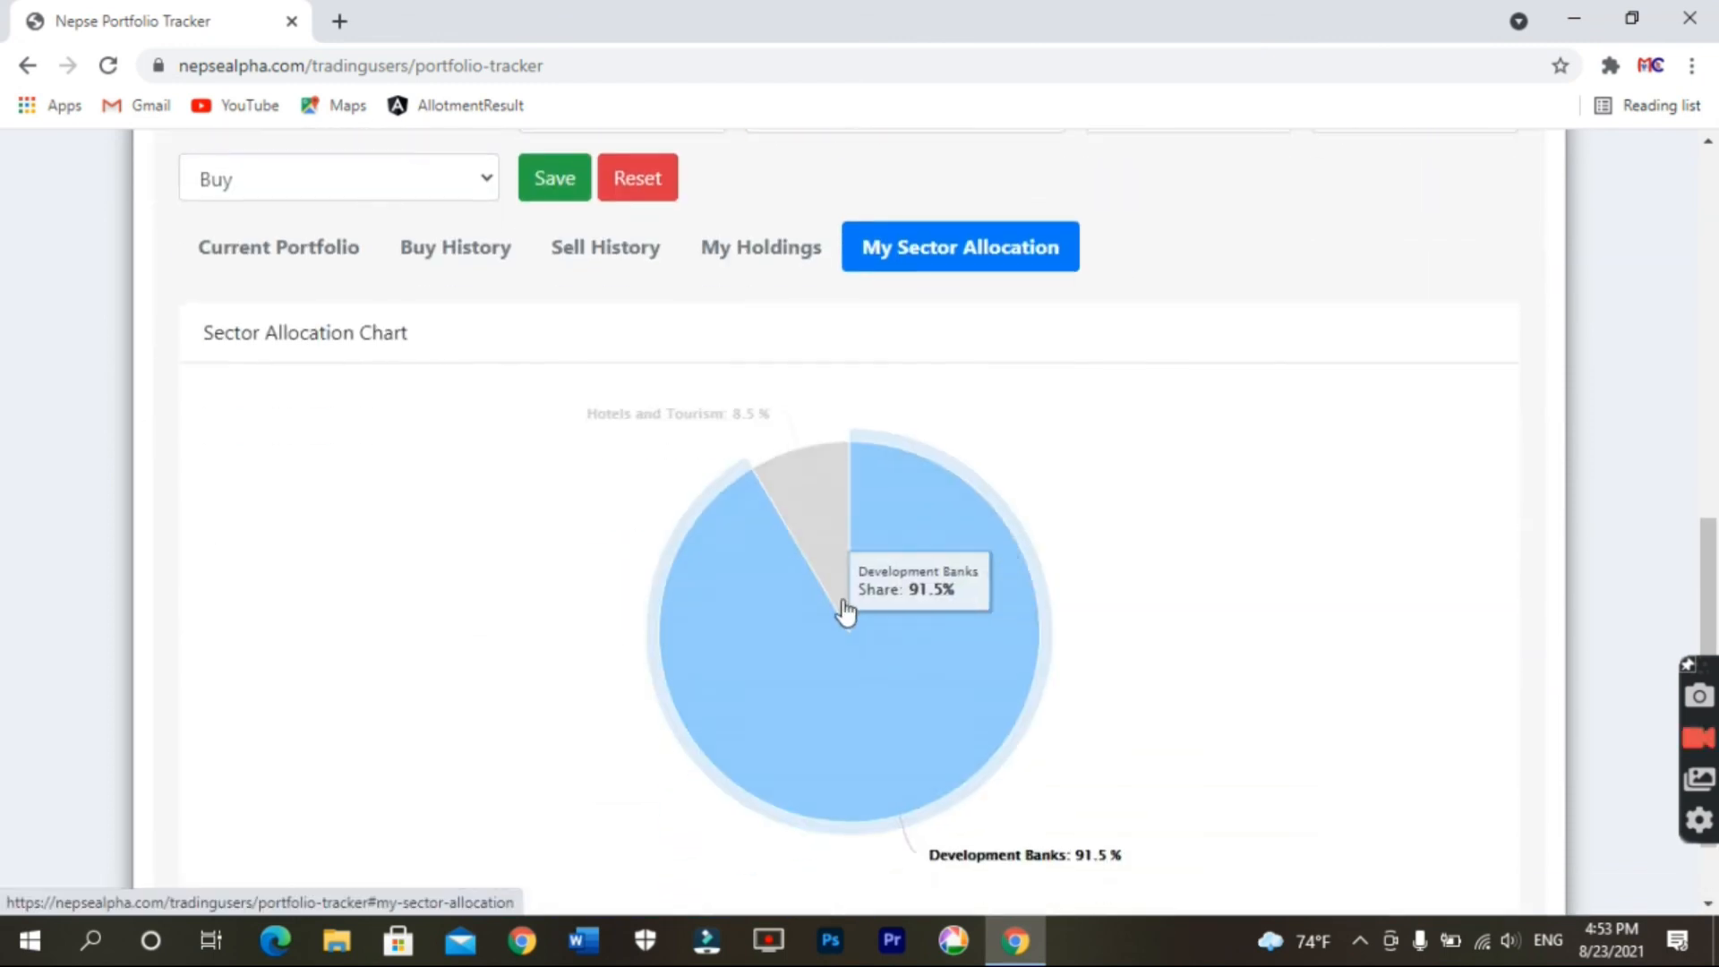
{"action": "scroll", "coordinate": [1046, 510], "scroll_direction": "up", "scroll_amount": 8}
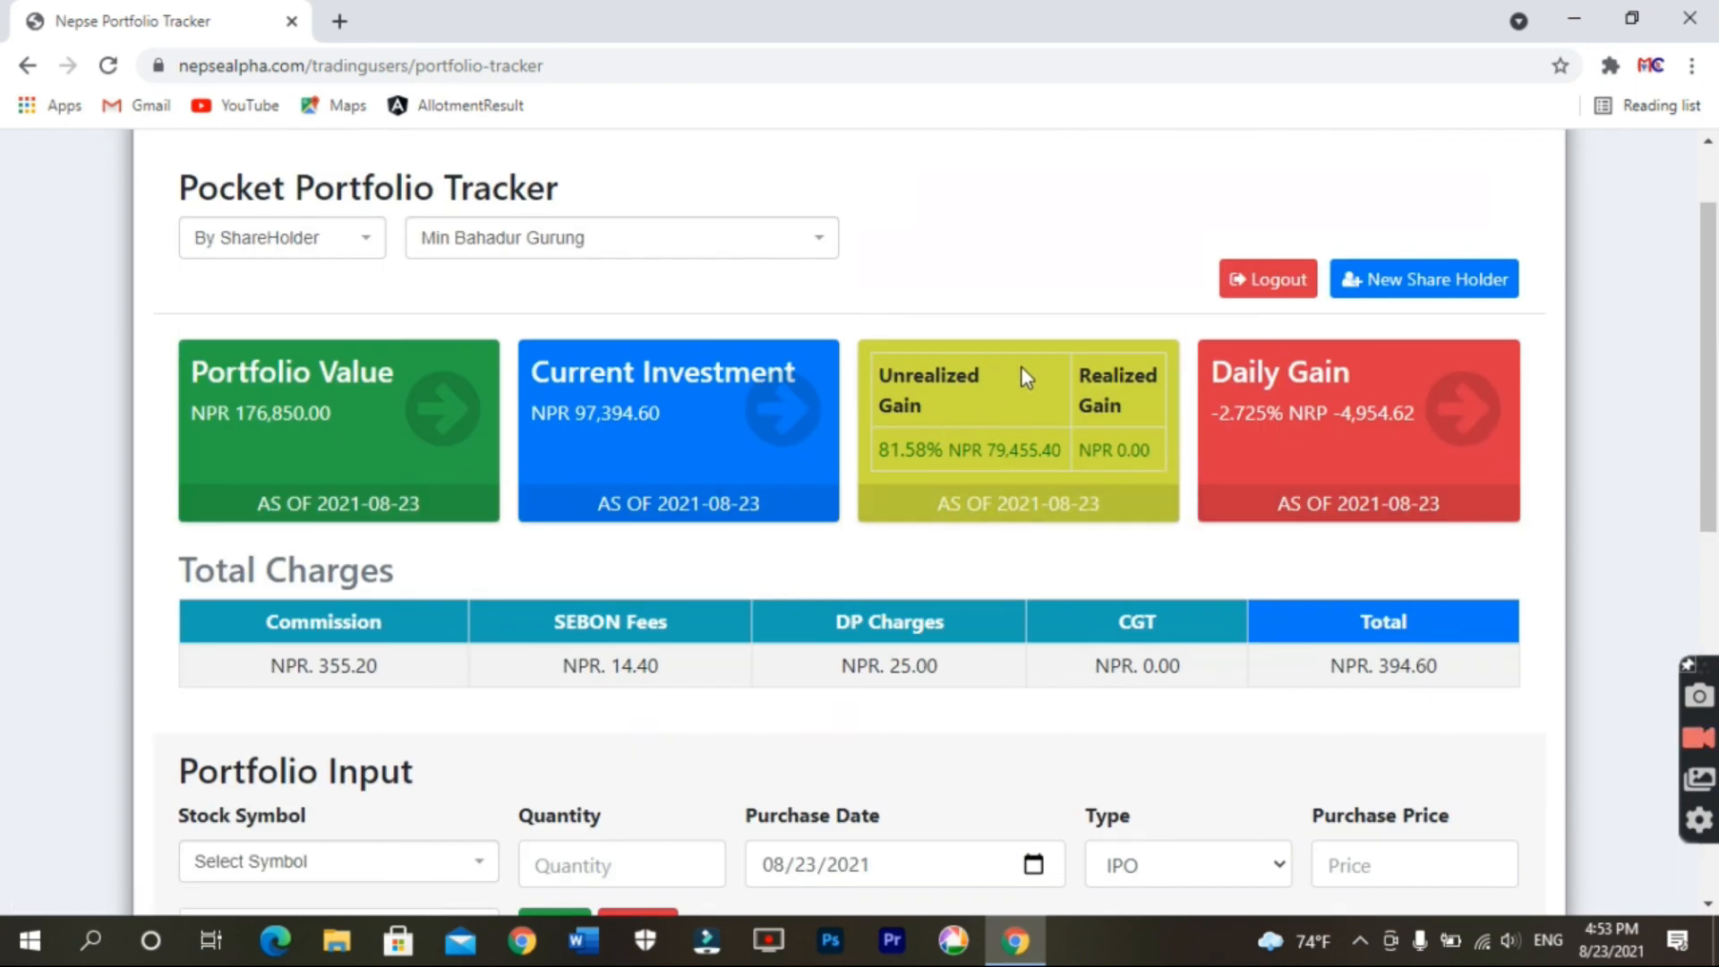
{"action": "scroll", "coordinate": [985, 371], "scroll_direction": "up", "scroll_amount": 2}
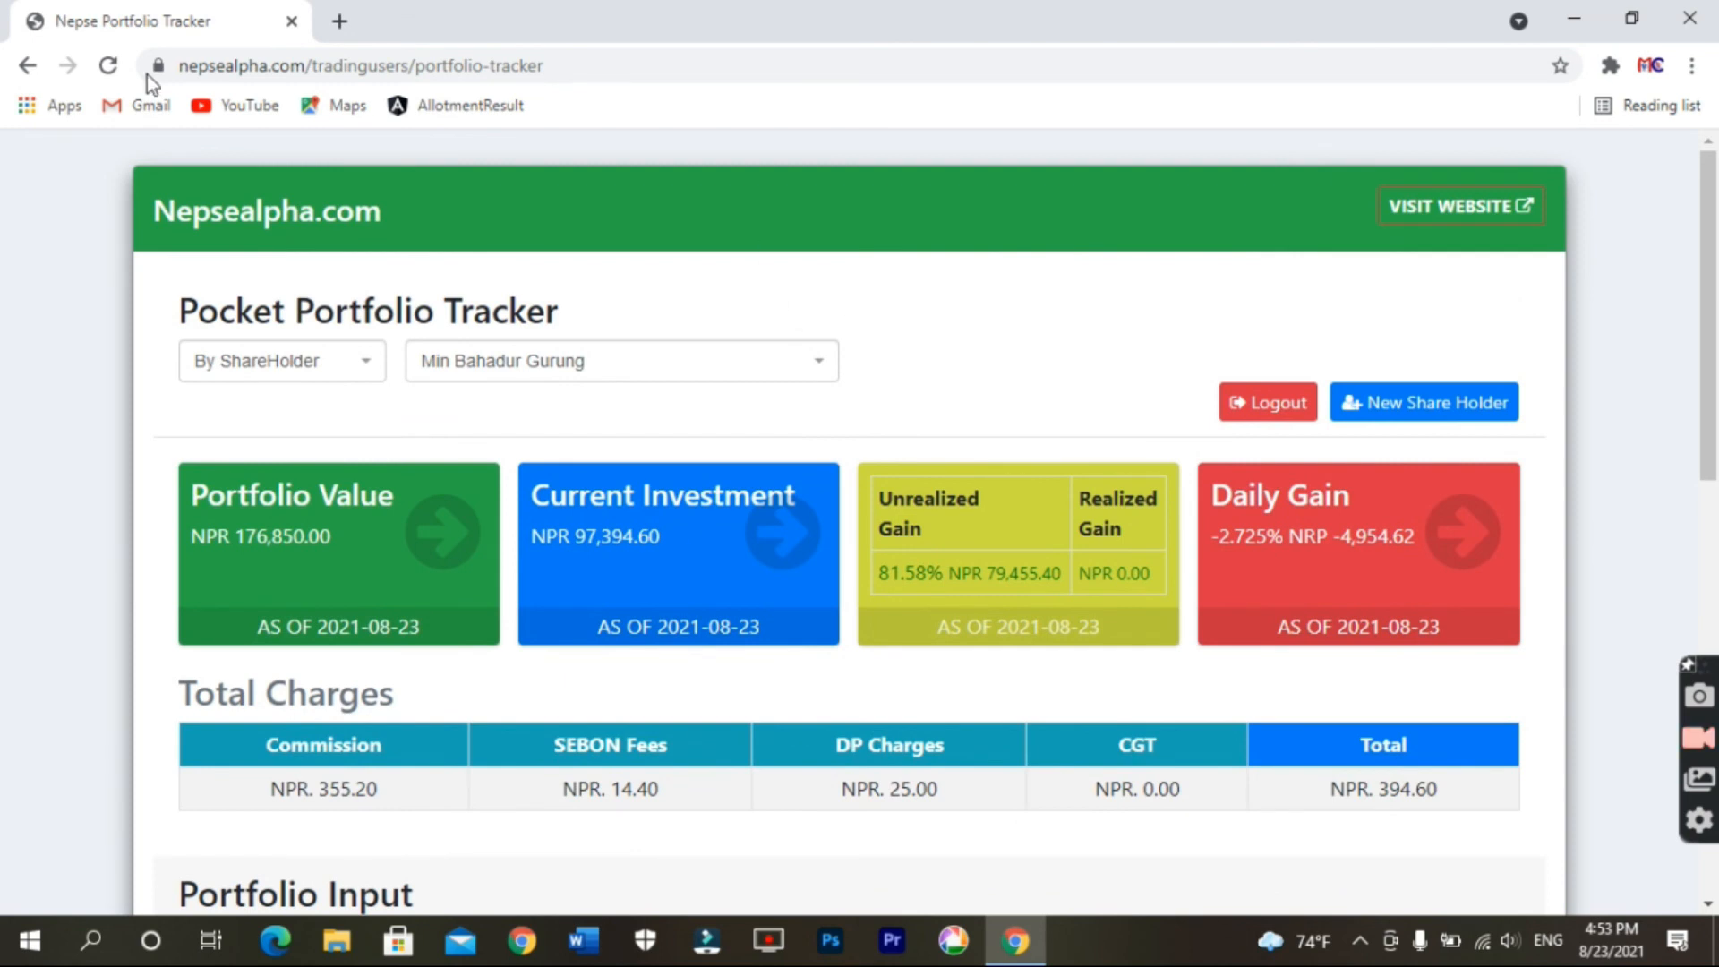